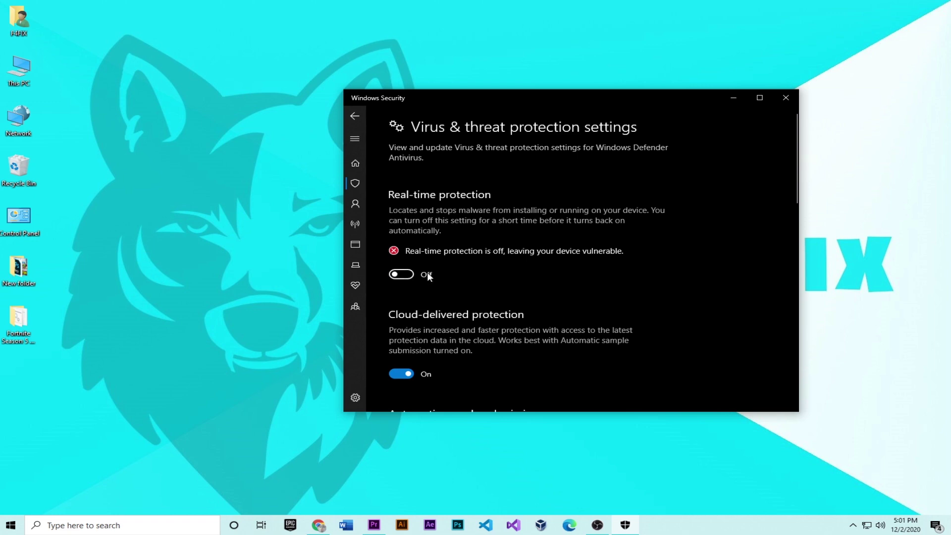
Close Windows Security and open the desktop folder Fortnite Season 5 Mega FPS BOOST Pack By F4FIX in a maximized window
{"action": "left_click", "coordinate": [759, 98]}
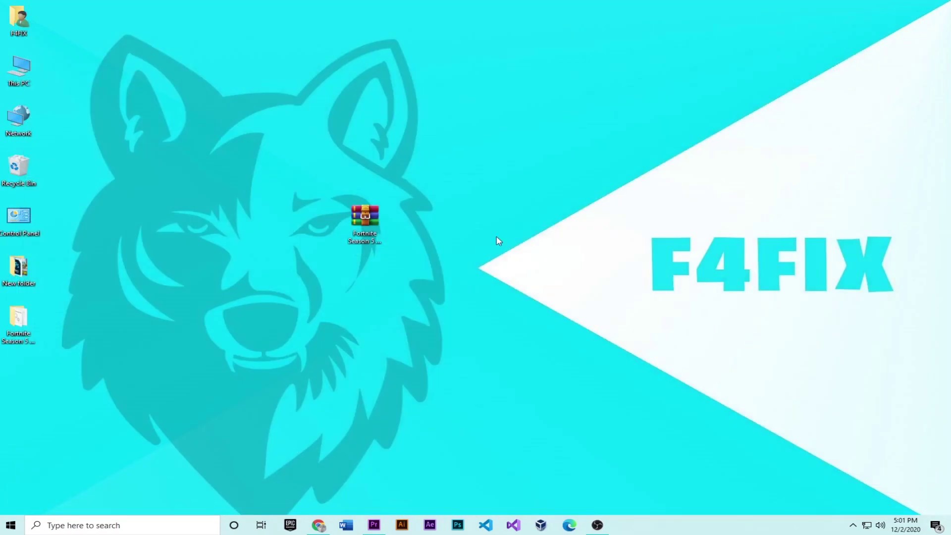
{"action": "right_click", "coordinate": [474, 231]}
{"action": "left_click", "coordinate": [501, 274]}
{"action": "double_click", "coordinate": [18, 320]}
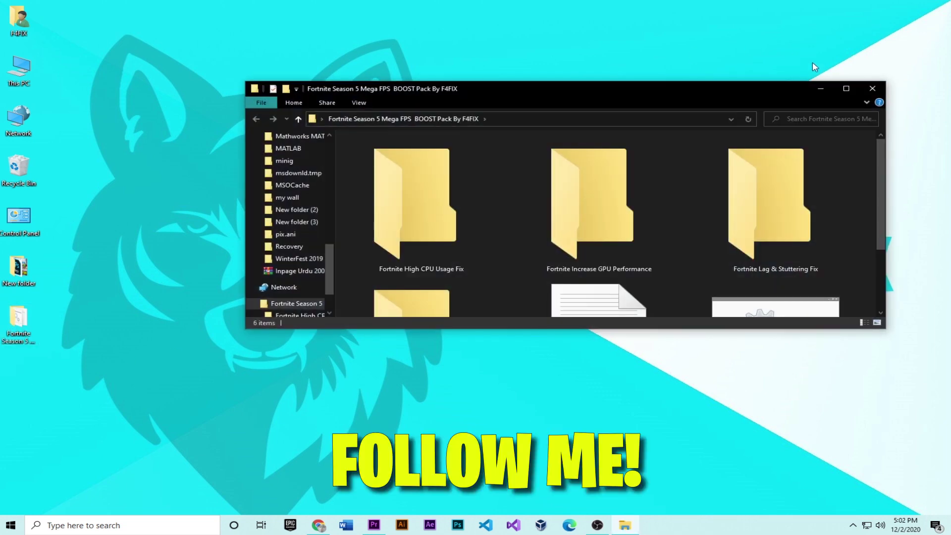
{"action": "left_click", "coordinate": [847, 92]}
{"action": "left_click", "coordinate": [847, 92]}
{"action": "left_click_drag", "start_coordinate": [870, 334], "coordinate": [113, 54]}
{"action": "left_click_drag", "start_coordinate": [857, 319], "coordinate": [136, 96]}
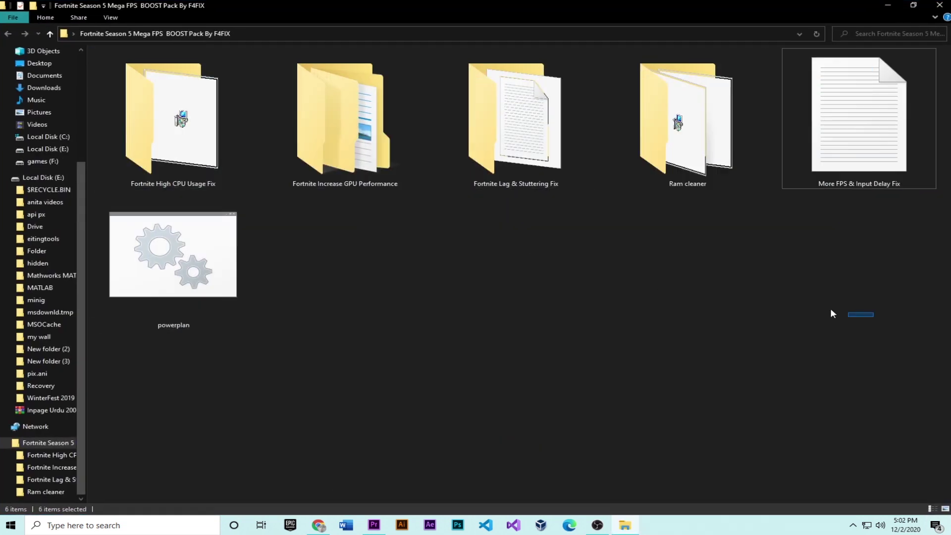
Open the Fortnite High CPU Usage Fix folder and go down to the inner Bitsum Process Lasso Pro 9.8.2.2 + Activator folder
{"action": "left_click", "coordinate": [191, 171]}
{"action": "double_click", "coordinate": [119, 118]}
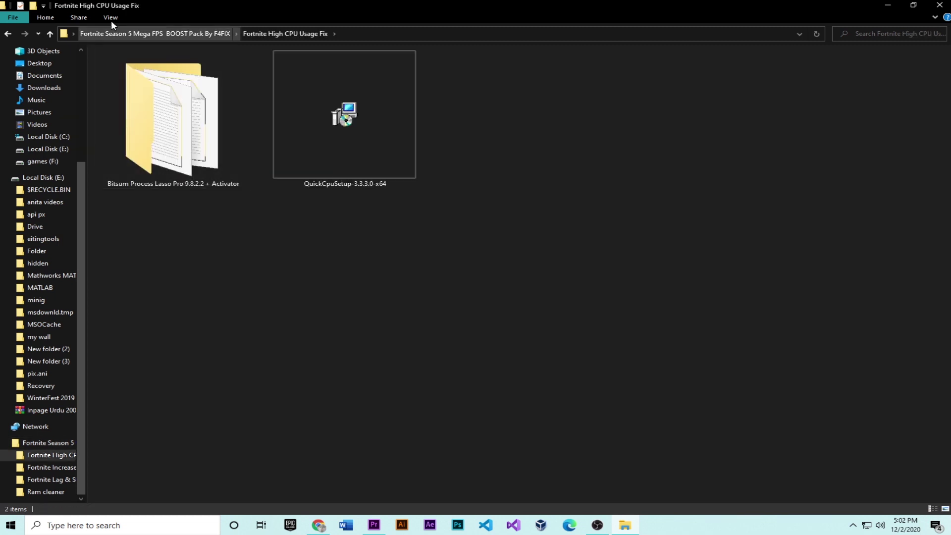
{"action": "double_click", "coordinate": [170, 139]}
{"action": "double_click", "coordinate": [154, 100]}
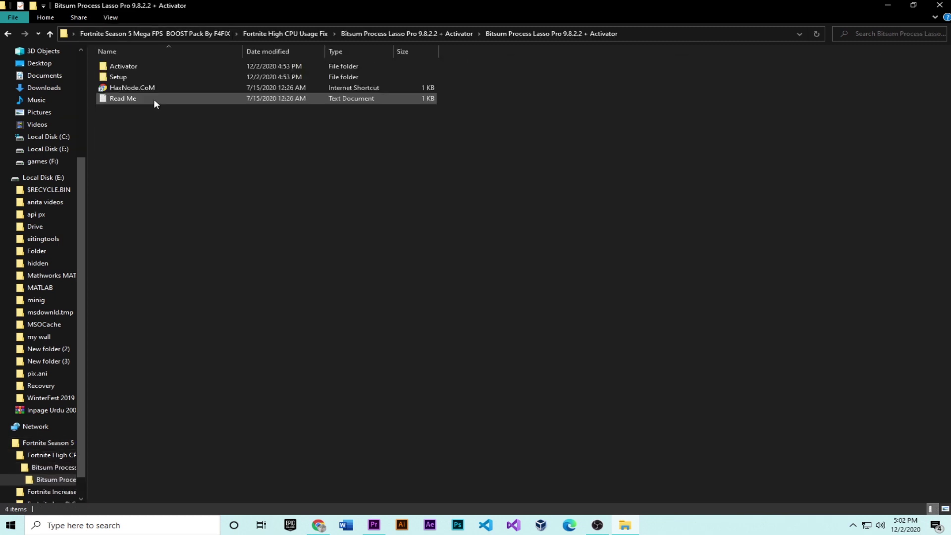
Check the contents of the Activator folder, and open the neighbouring Setup folder with its files shown as large icons
{"action": "double_click", "coordinate": [119, 67]}
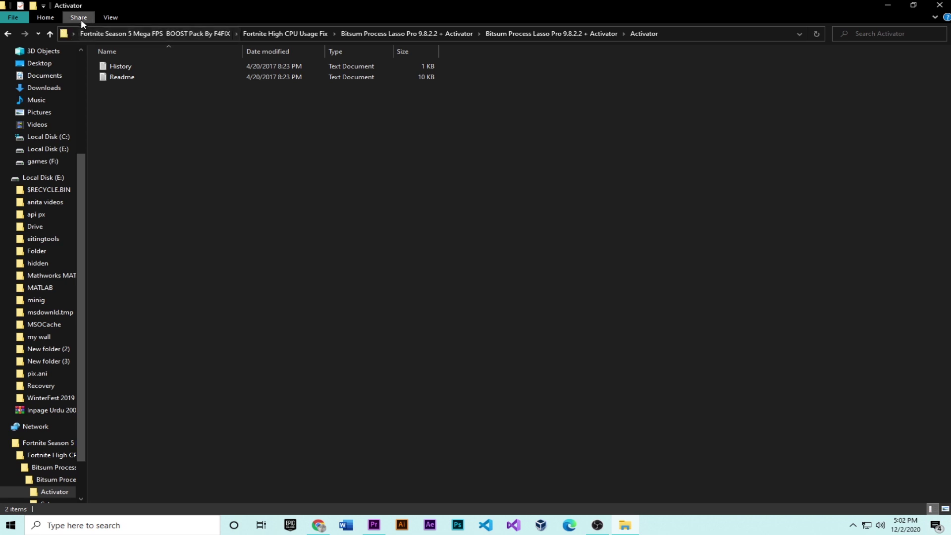
{"action": "left_click", "coordinate": [8, 33]}
{"action": "double_click", "coordinate": [130, 76]}
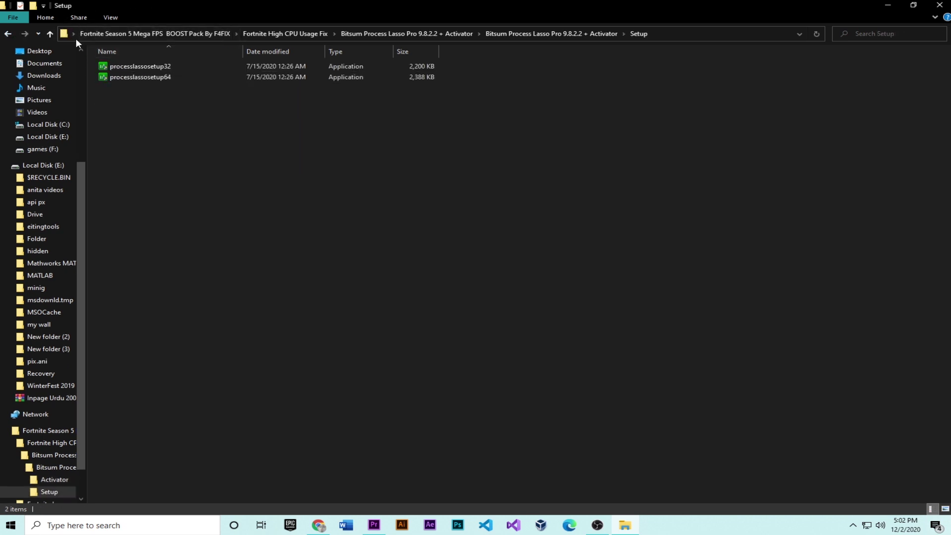
{"action": "left_click", "coordinate": [111, 18]}
{"action": "left_click", "coordinate": [120, 35]}
Run processlassosetup64 and start installing Process Lasso with the default components, showing the installation details
{"action": "left_click_drag", "start_coordinate": [636, 332], "coordinate": [454, 291]}
{"action": "left_click", "coordinate": [381, 169]}
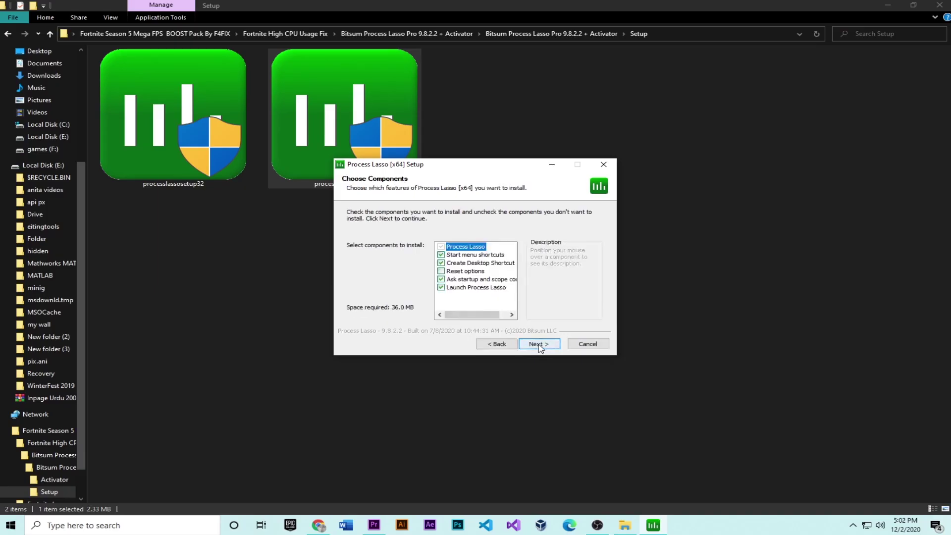
{"action": "left_click", "coordinate": [537, 344]}
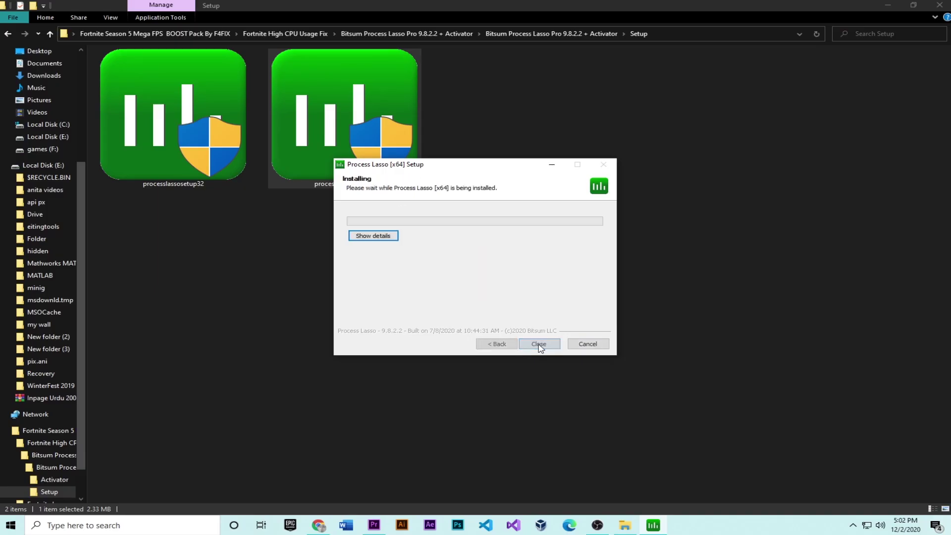
{"action": "left_click", "coordinate": [366, 237]}
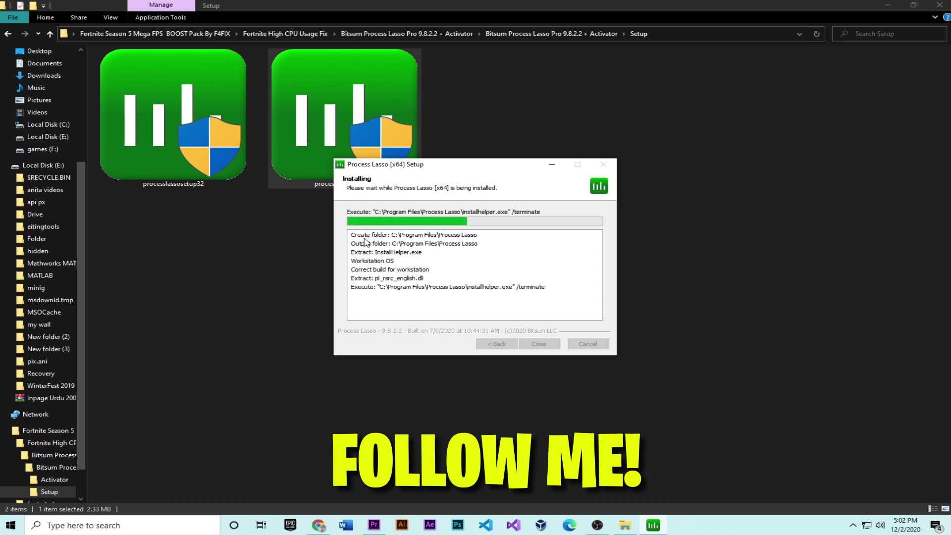
Accept the default startup options, management scope and configuration folder to finish the Process Lasso setup
{"action": "left_click_drag", "start_coordinate": [417, 162], "coordinate": [381, 160]}
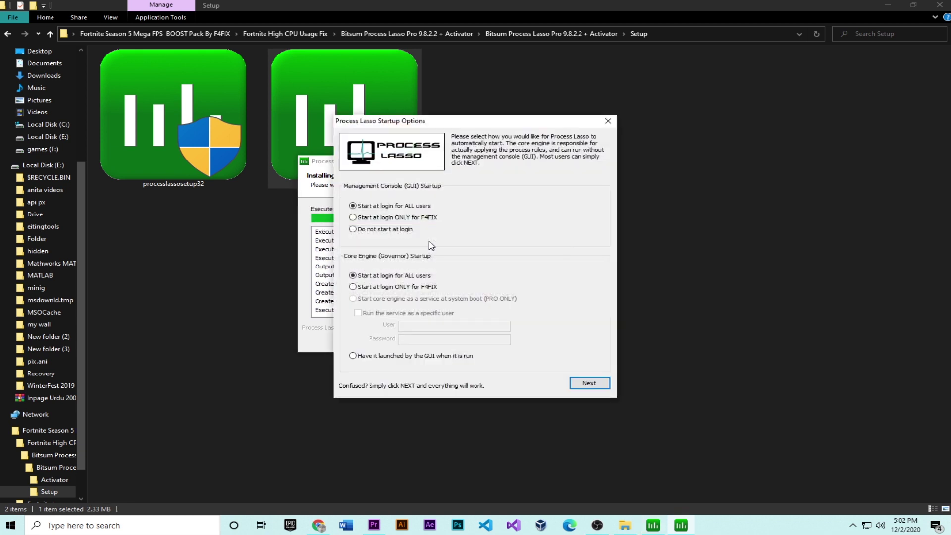
{"action": "left_click", "coordinate": [589, 384]}
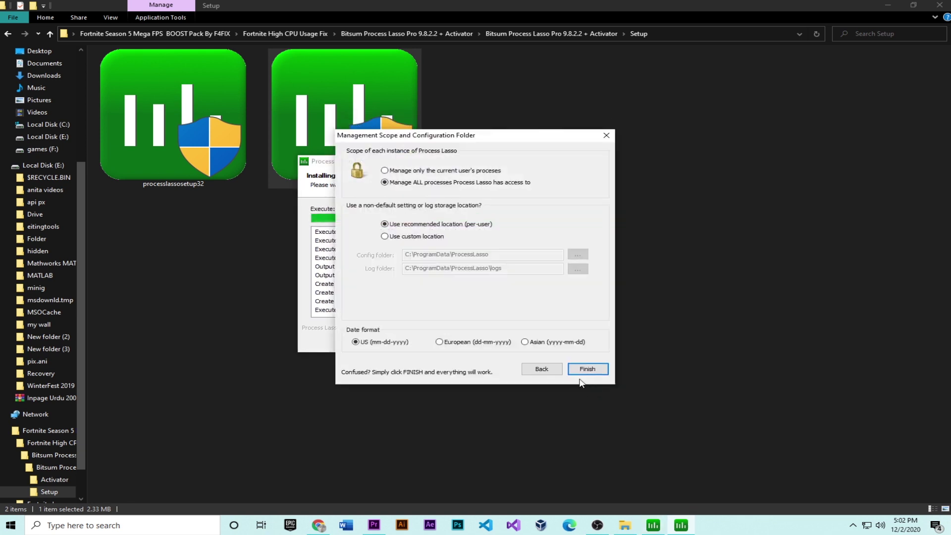
{"action": "left_click", "coordinate": [589, 369]}
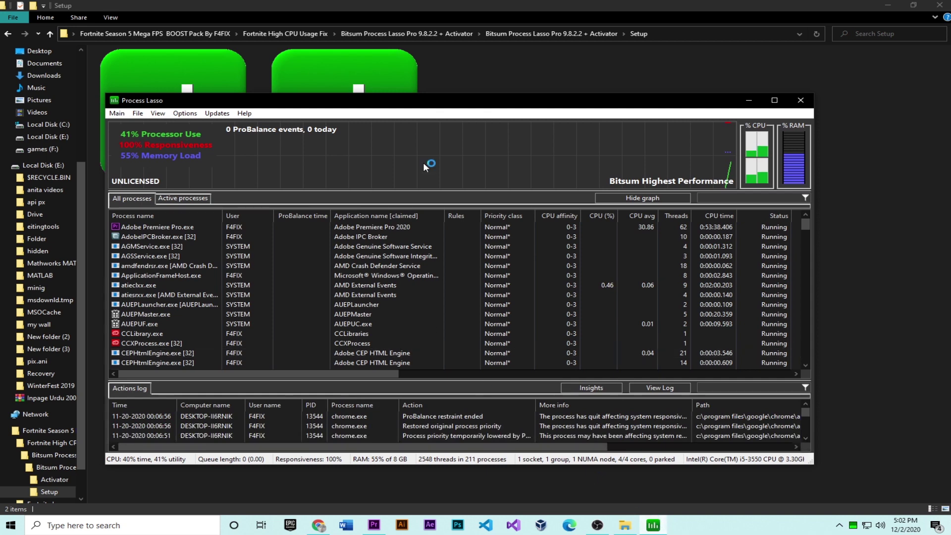
Enable Performance Mode in Process Lasso
{"action": "left_click", "coordinate": [149, 106]}
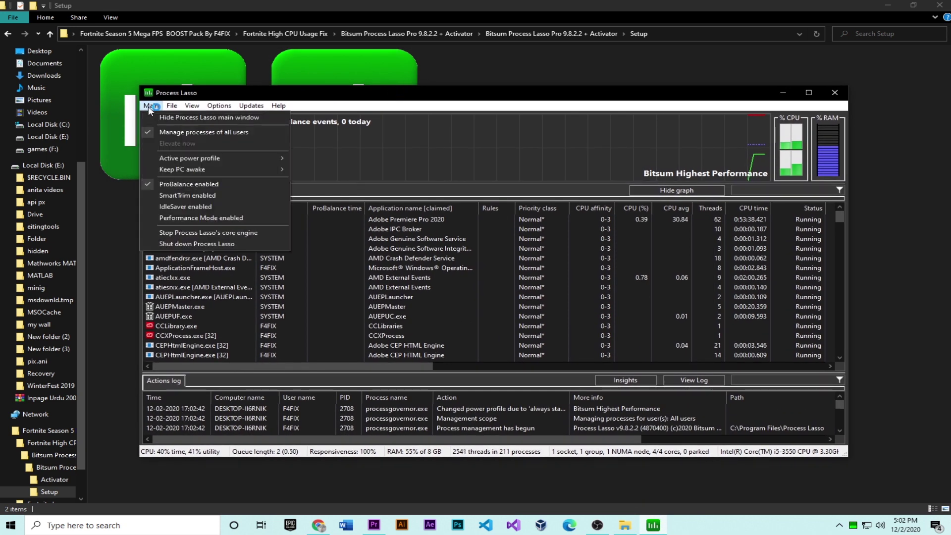
{"action": "left_click", "coordinate": [235, 217]}
Examine Process Lasso's general, CPU, power, control and I/O options, including the Default Process I/O Priorities dialog, without changing them
{"action": "left_click", "coordinate": [219, 105]}
{"action": "mouse_move", "coordinate": [228, 117]}
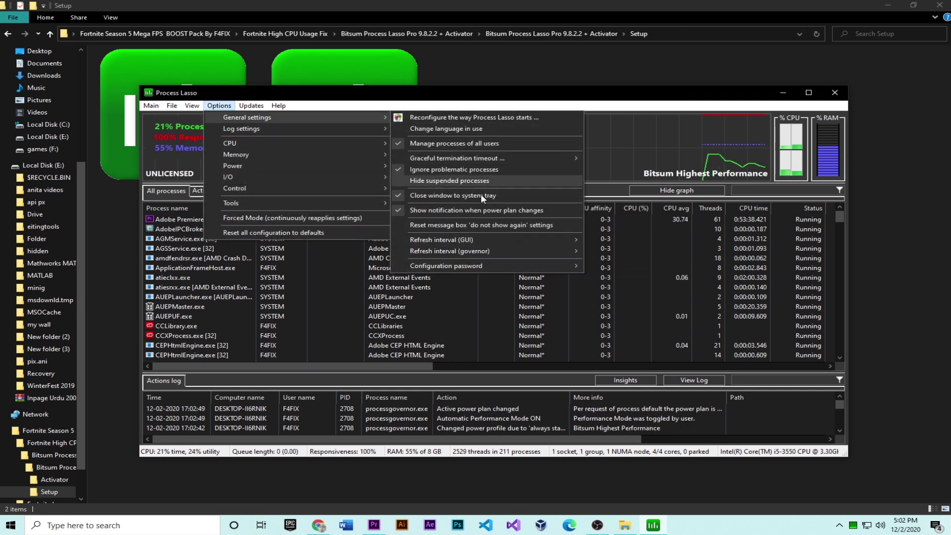
{"action": "mouse_move", "coordinate": [294, 144]}
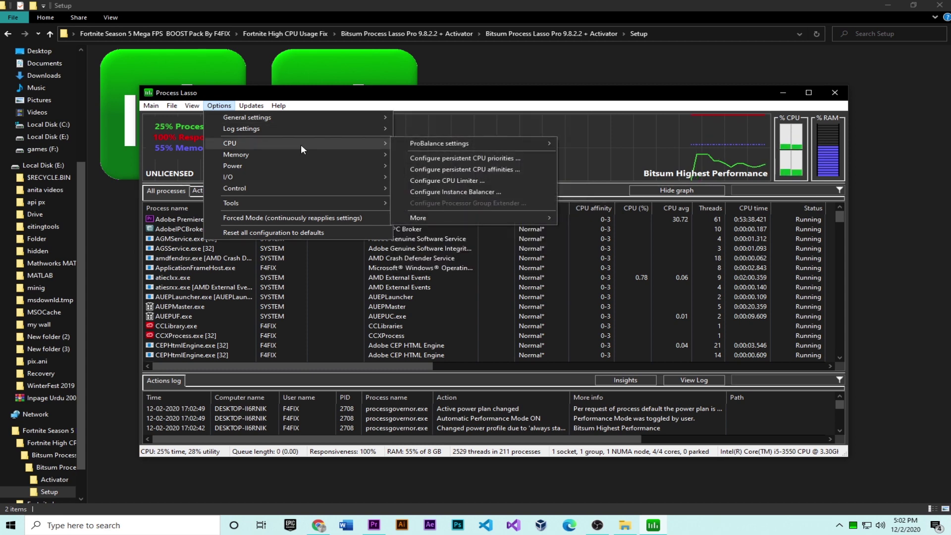
{"action": "mouse_move", "coordinate": [459, 141]}
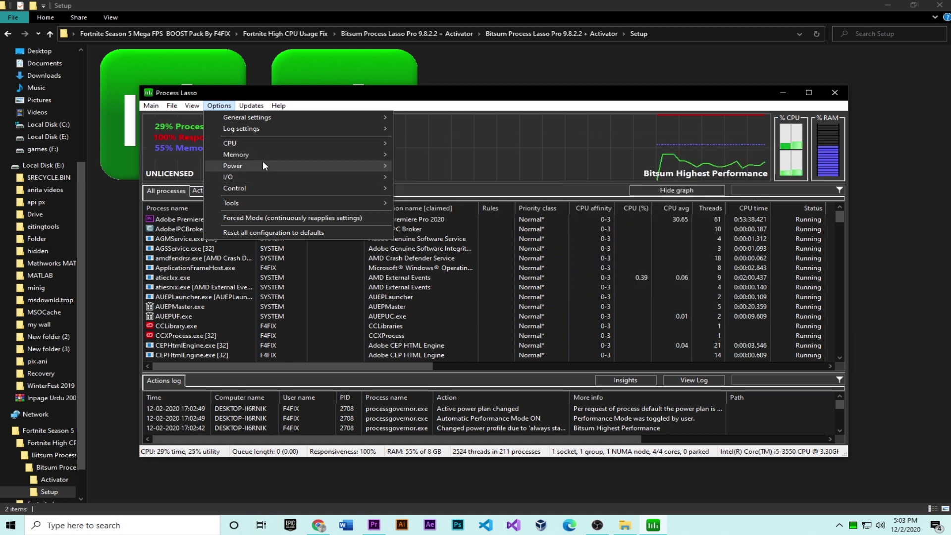
{"action": "mouse_move", "coordinate": [262, 162]}
{"action": "mouse_move", "coordinate": [481, 170]}
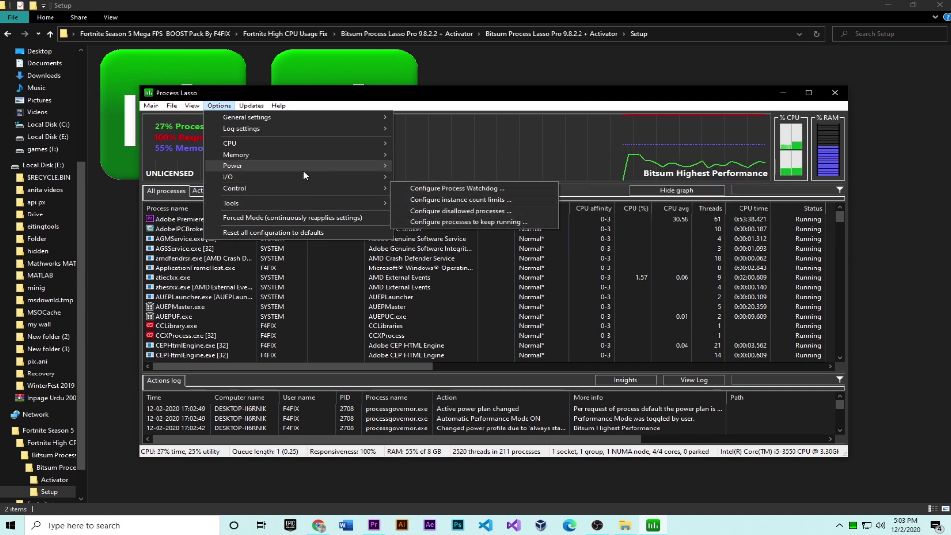
{"action": "mouse_move", "coordinate": [307, 176]}
{"action": "left_click", "coordinate": [427, 177]}
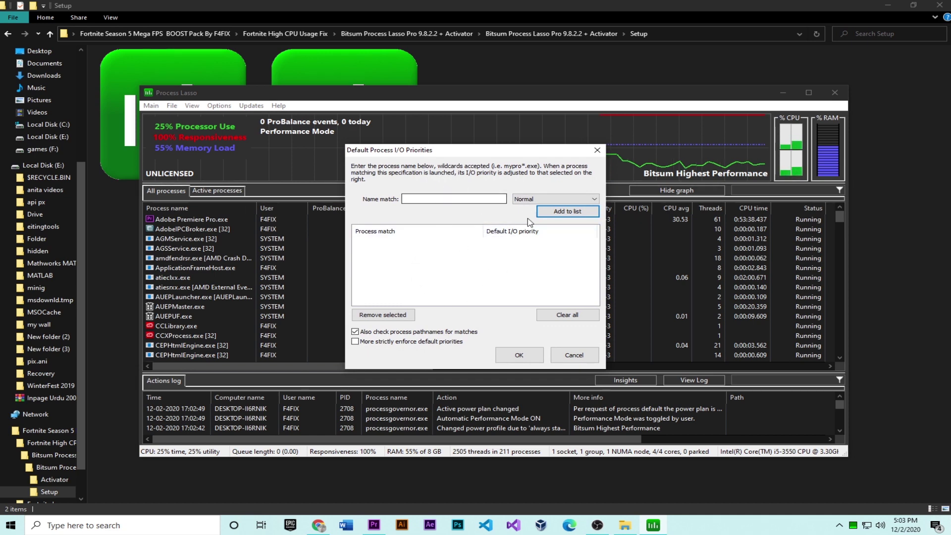
{"action": "left_click", "coordinate": [597, 149]}
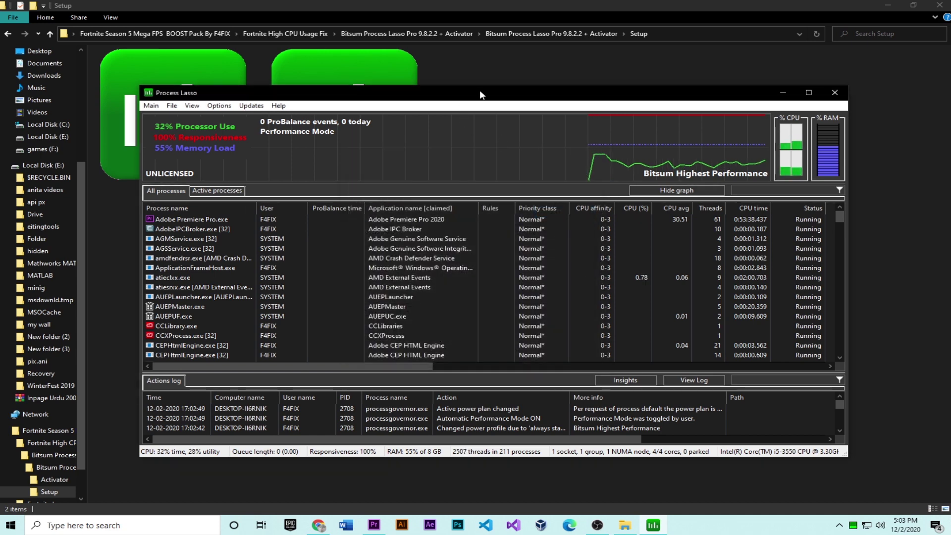
Close the Process Lasso window and return to the Fortnite High CPU Usage Fix folder
{"action": "left_click_drag", "start_coordinate": [804, 95], "coordinate": [817, 95]}
{"action": "left_click", "coordinate": [846, 92]}
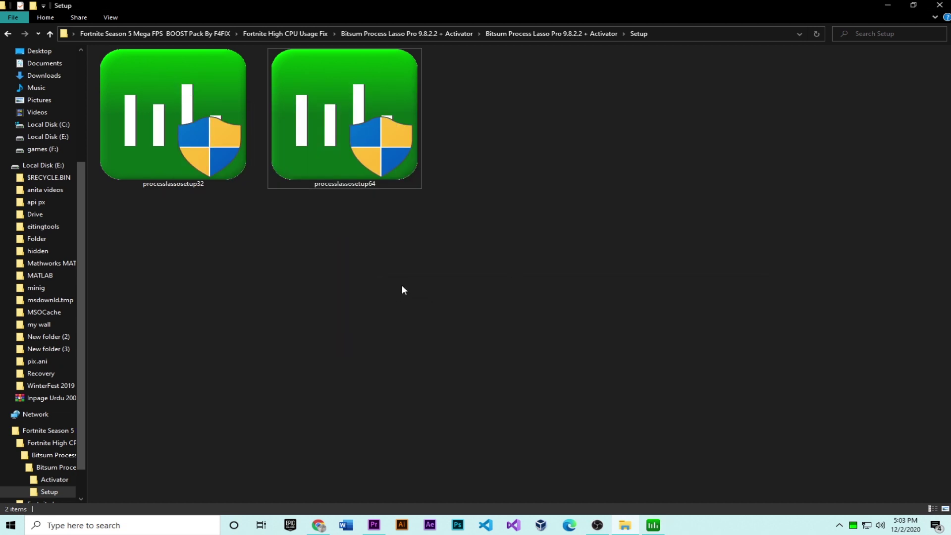
{"action": "left_click", "coordinate": [49, 35]}
{"action": "left_click", "coordinate": [200, 209]}
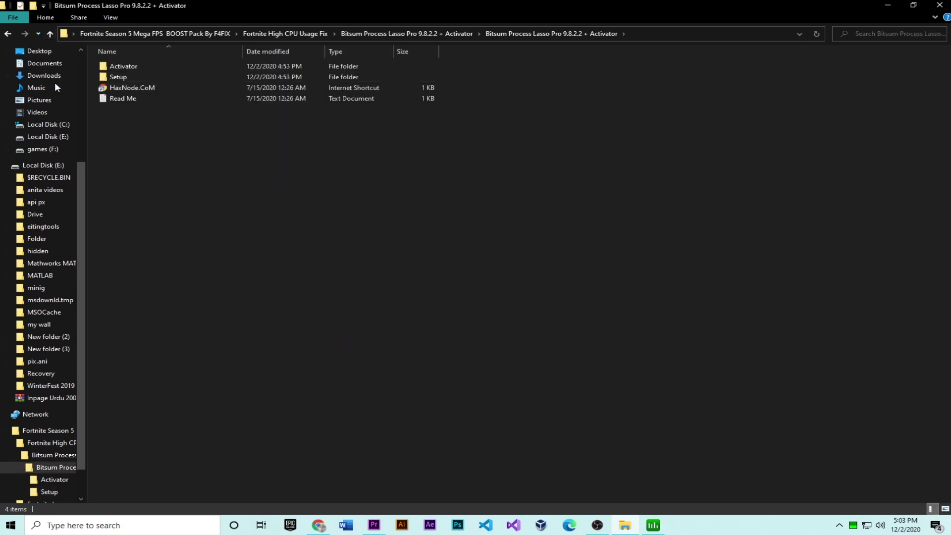
{"action": "left_click", "coordinate": [51, 34]}
{"action": "left_click", "coordinate": [51, 33]}
Run QuickCpuSetup-3.3.3.0-x64 and repair the existing Quick CPU x64 installation
{"action": "double_click", "coordinate": [358, 184]}
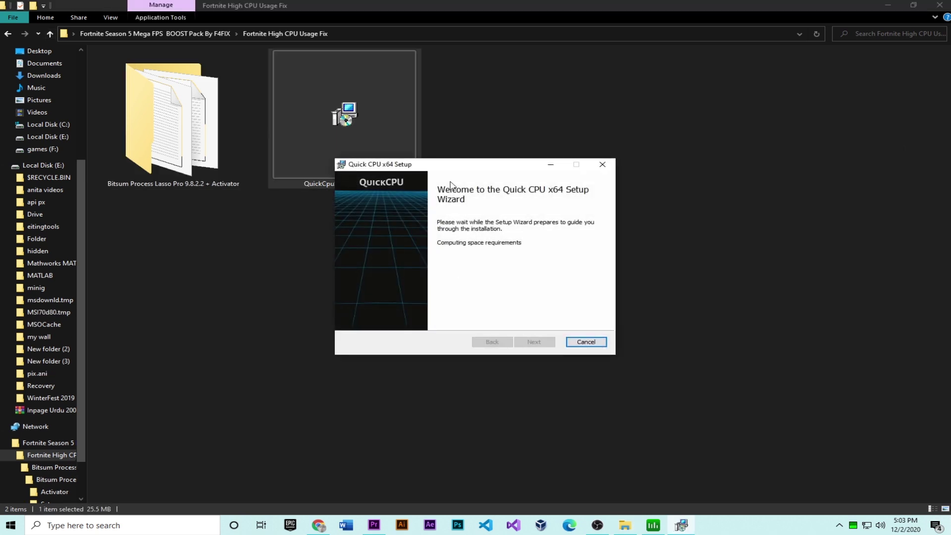
{"action": "left_click", "coordinate": [517, 334]}
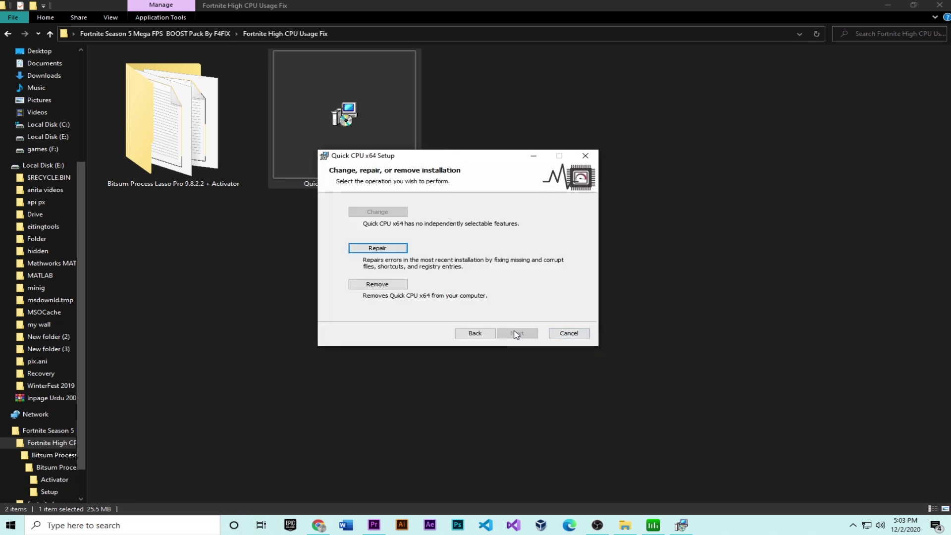
{"action": "left_click", "coordinate": [397, 250]}
{"action": "left_click", "coordinate": [515, 336]}
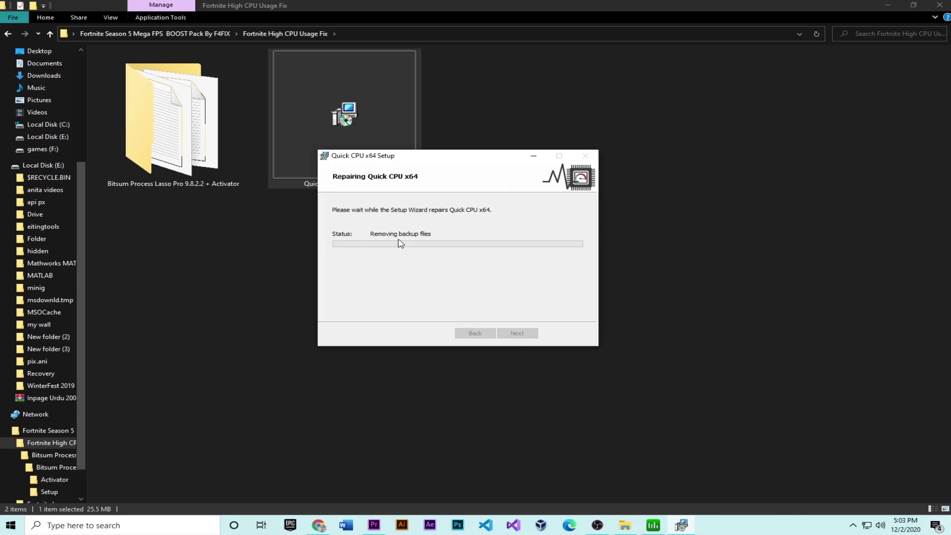
{"action": "left_click", "coordinate": [525, 335]}
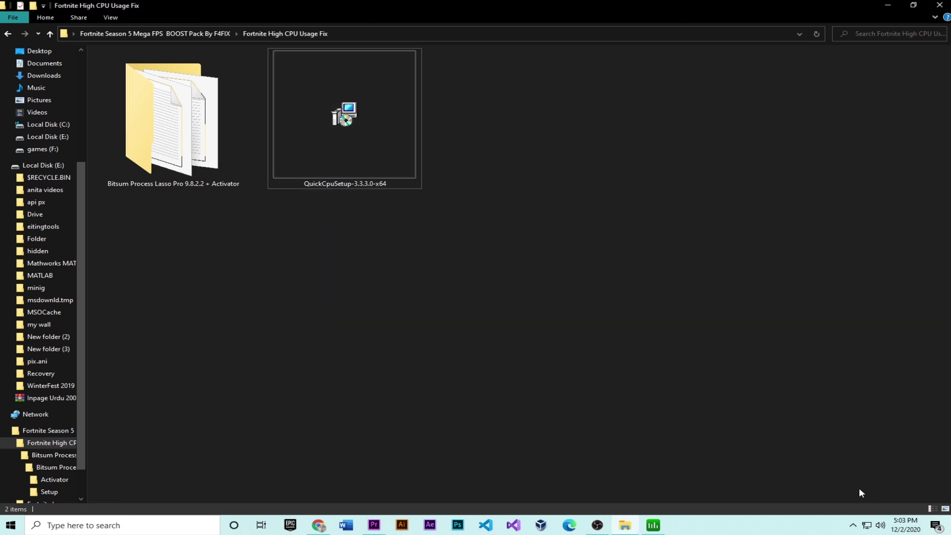
Search Windows for "qui" and launch Quick CPU
{"action": "left_click", "coordinate": [853, 525]}
{"action": "left_click", "coordinate": [853, 525]}
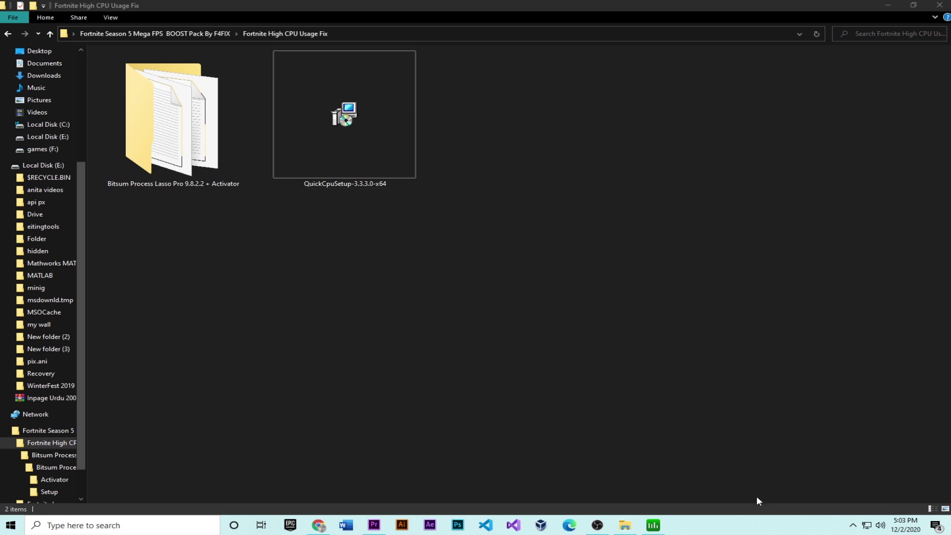
{"action": "left_click", "coordinate": [207, 520]}
{"action": "type", "text": "qui"}
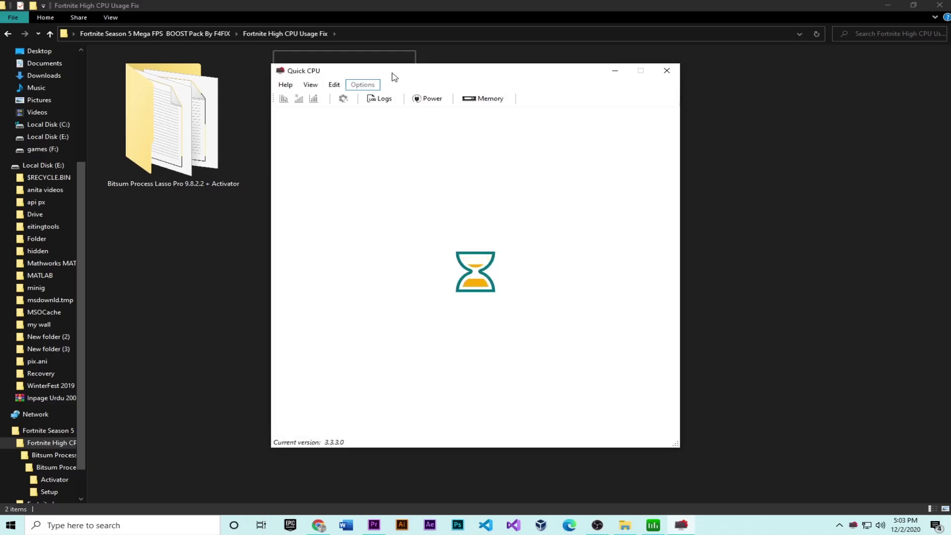
{"action": "left_click_drag", "start_coordinate": [395, 76], "coordinate": [438, 89]}
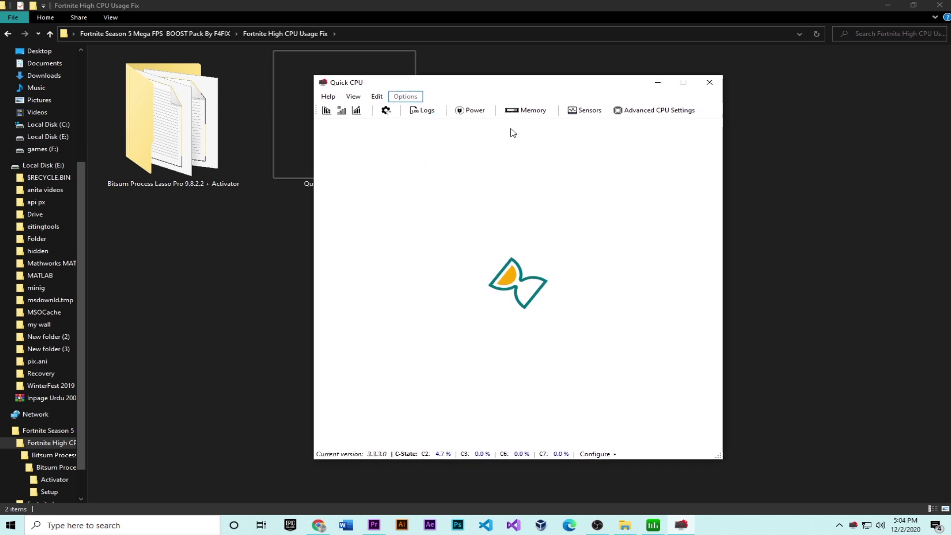
Open Quick CPU's Advanced CPU Settings and apply the General options with Turbo boost, Enhanced SpeedStep and Apply on application start enabled
{"action": "left_click", "coordinate": [649, 112]}
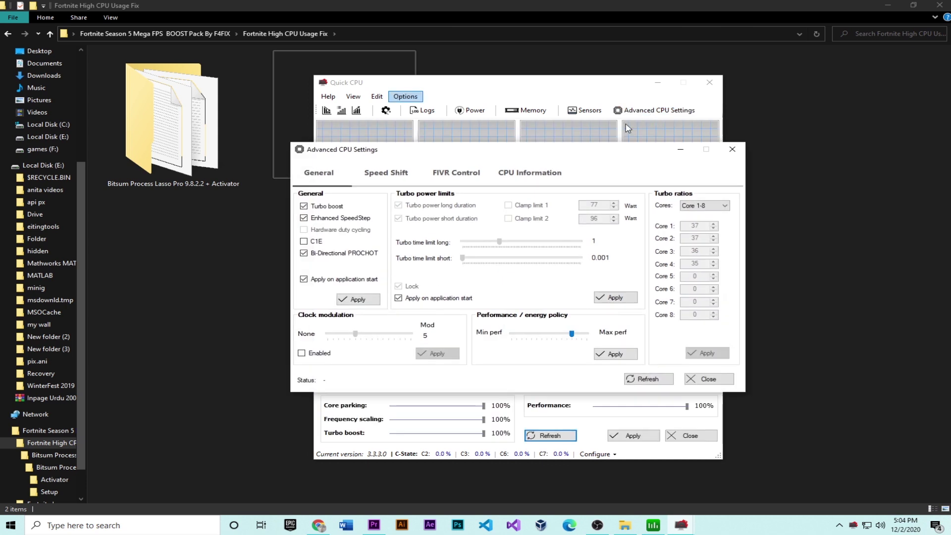
{"action": "left_click_drag", "start_coordinate": [438, 158], "coordinate": [456, 149]}
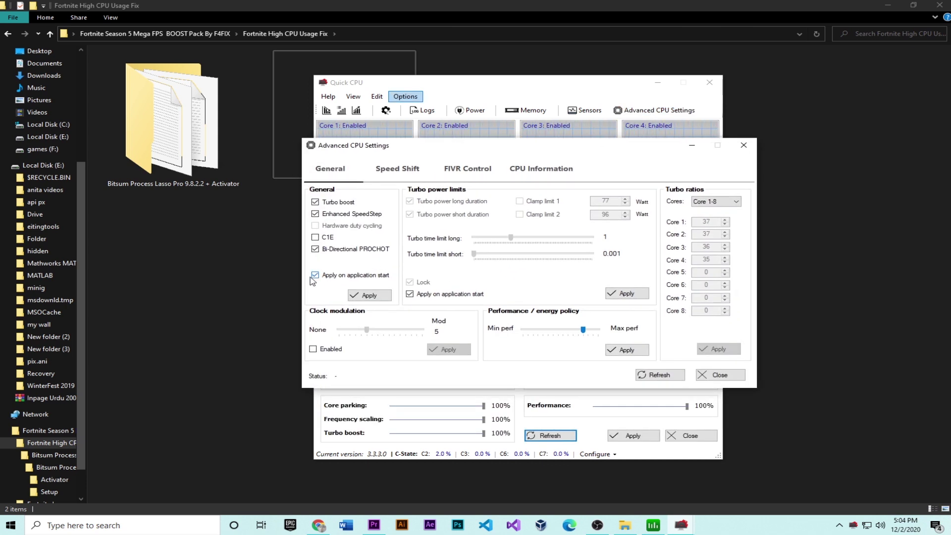
{"action": "left_click", "coordinate": [354, 297]}
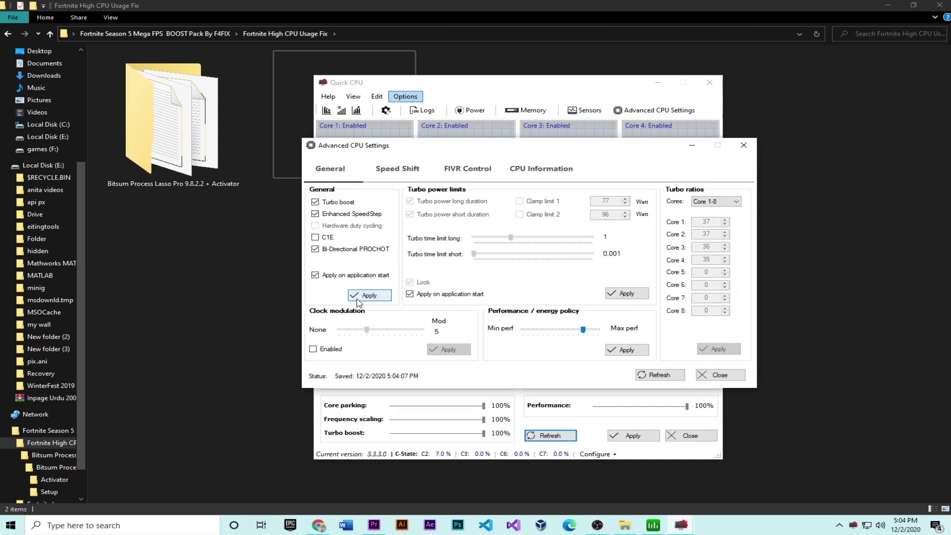
Enable clock modulation and apply it along with the performance/energy policy and the turbo power limits
{"action": "left_click", "coordinate": [329, 352]}
{"action": "left_click", "coordinate": [438, 353]}
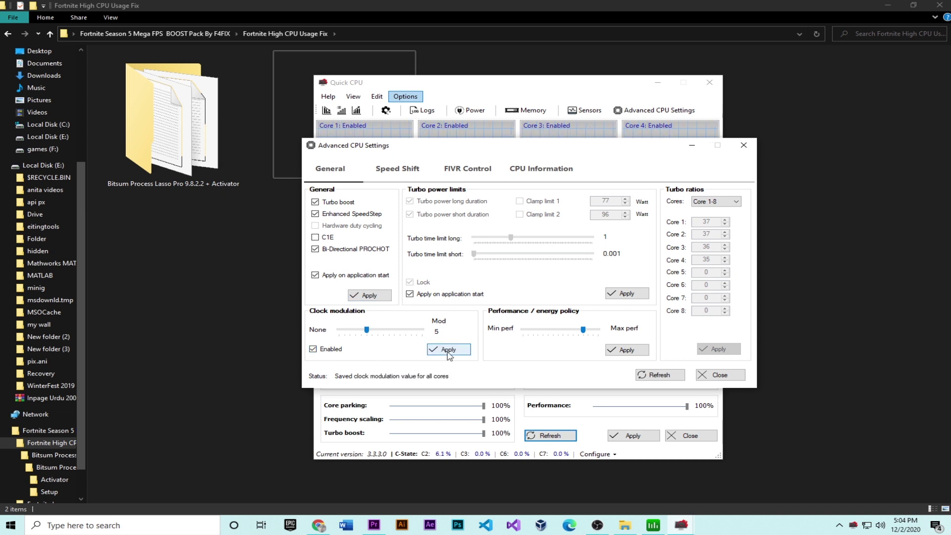
{"action": "left_click", "coordinate": [626, 350]}
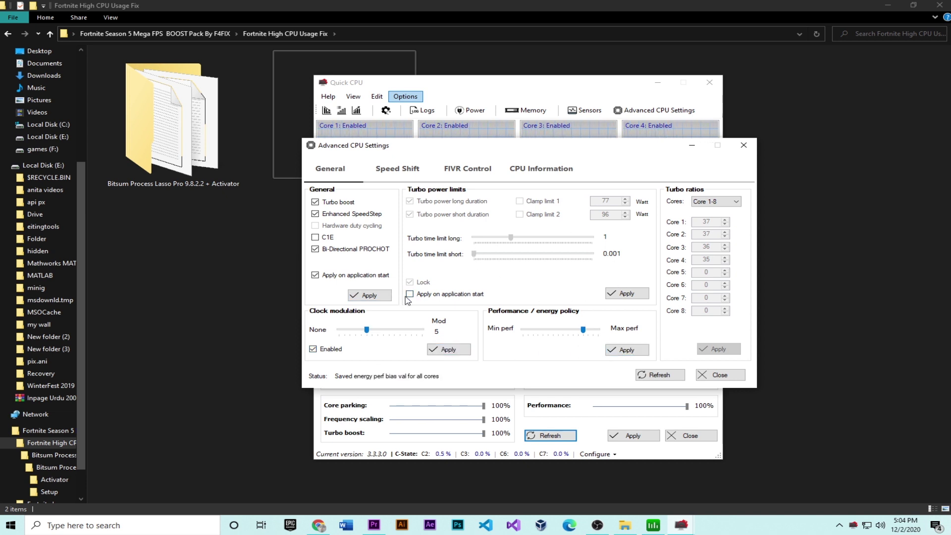
{"action": "left_click", "coordinate": [636, 295]}
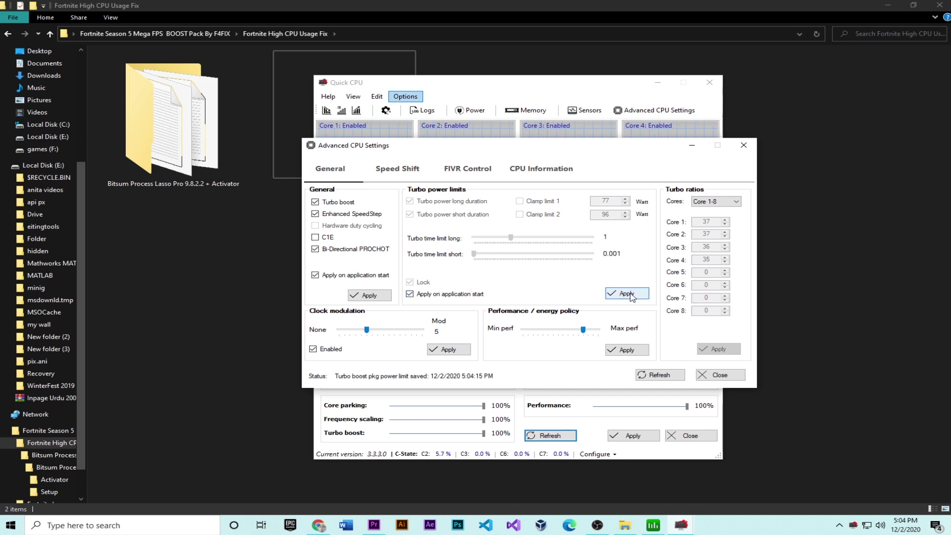
Close the Advanced CPU Settings, apply the Ultimate Performance system power plan in Quick CPU, and minimize it
{"action": "left_click", "coordinate": [720, 375]}
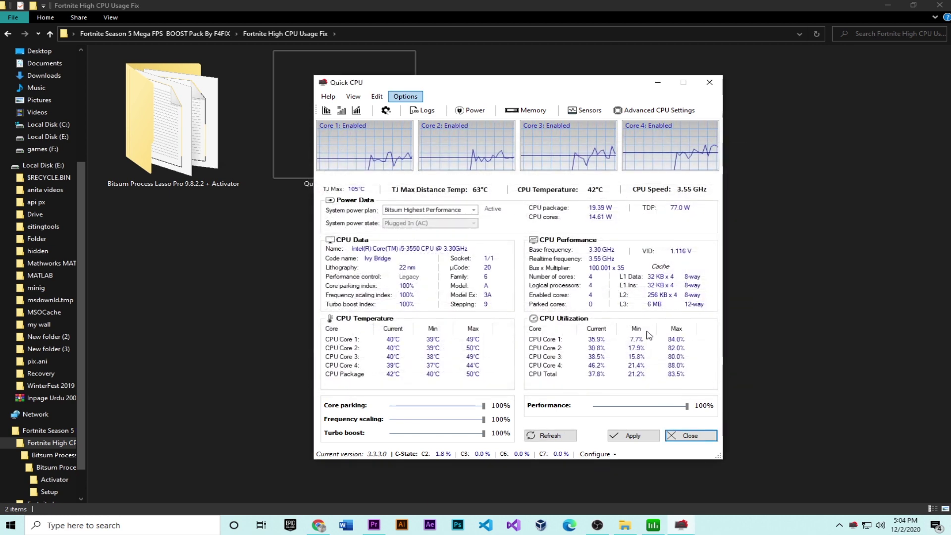
{"action": "left_click", "coordinate": [475, 210]}
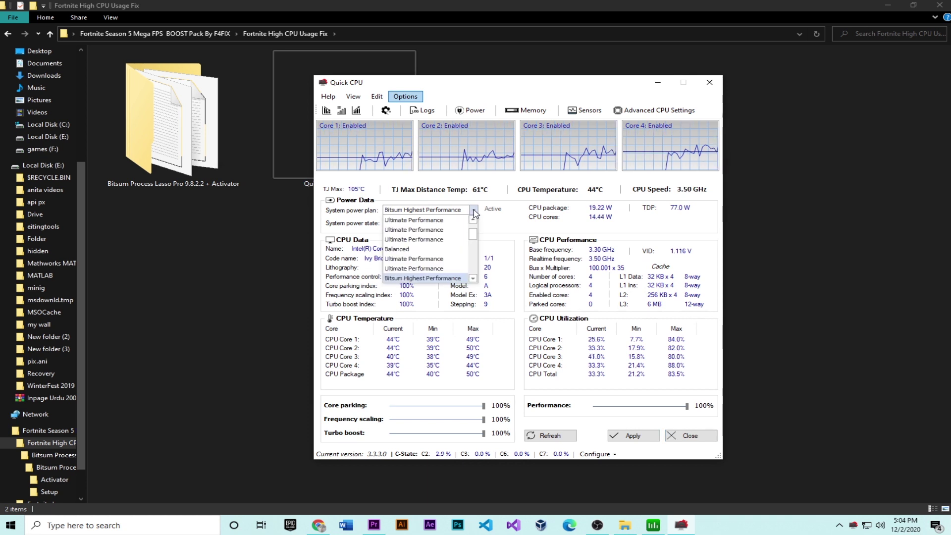
{"action": "left_click", "coordinate": [420, 272]}
{"action": "left_click", "coordinate": [497, 209]}
{"action": "left_click", "coordinate": [634, 436]}
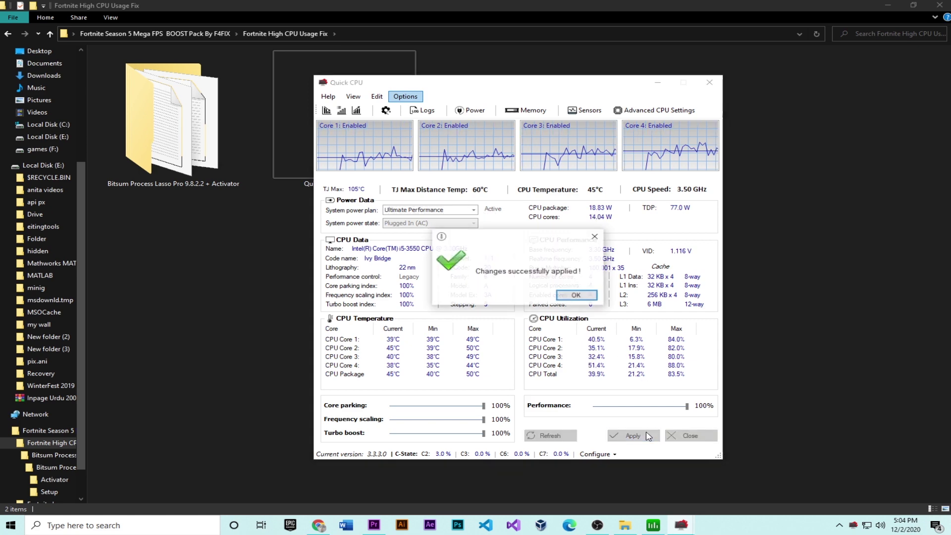
{"action": "left_click", "coordinate": [574, 301]}
{"action": "left_click", "coordinate": [659, 85]}
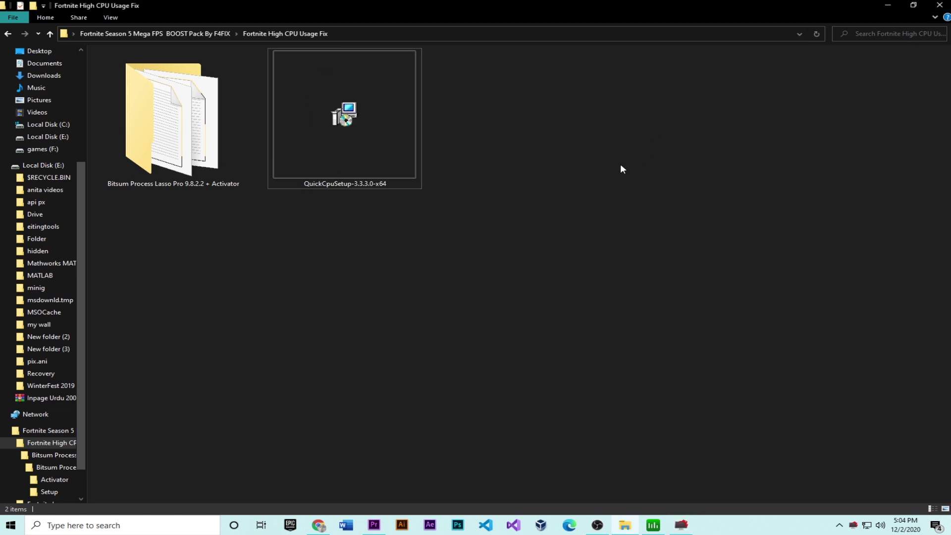
Open the AMD & INTEL folder inside the pack's Fortnite Increase GPU Performance folder
{"action": "left_click", "coordinate": [49, 33]}
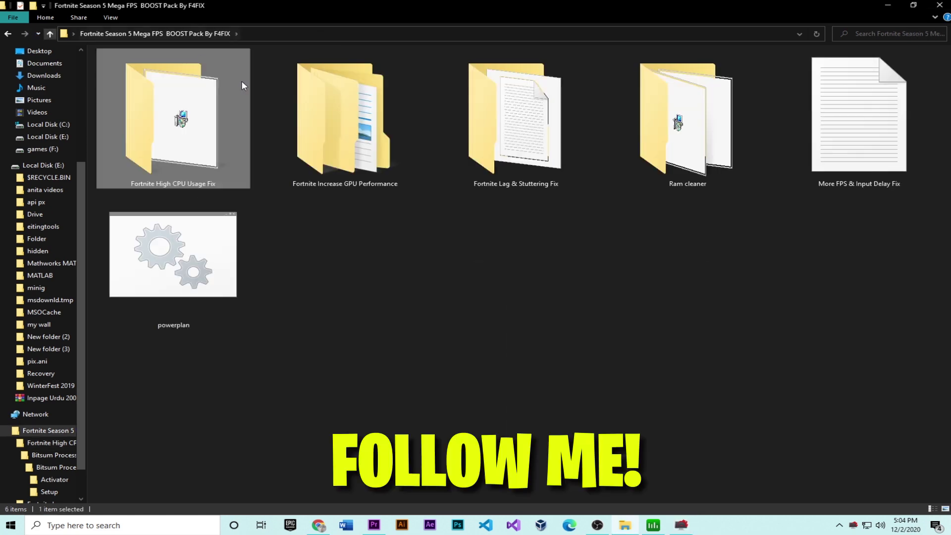
{"action": "double_click", "coordinate": [315, 166]}
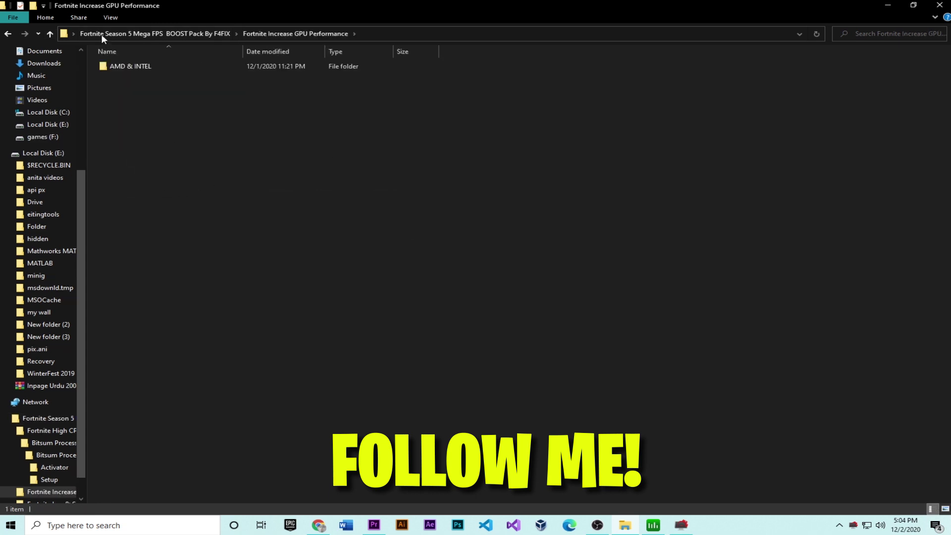
{"action": "left_click", "coordinate": [110, 17]}
{"action": "left_click", "coordinate": [111, 30]}
{"action": "double_click", "coordinate": [198, 155]}
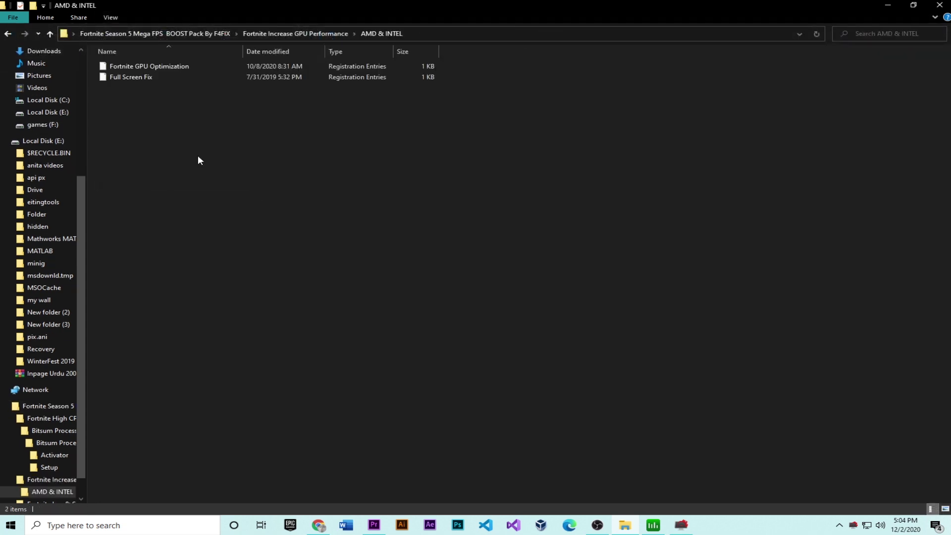
Show the AMD & INTEL files as large icons and run the Fortnite GPU Optimization registry file
{"action": "left_click", "coordinate": [110, 17]}
{"action": "left_click", "coordinate": [114, 30]}
{"action": "key", "text": "ctrl+a"}
{"action": "double_click", "coordinate": [161, 148]}
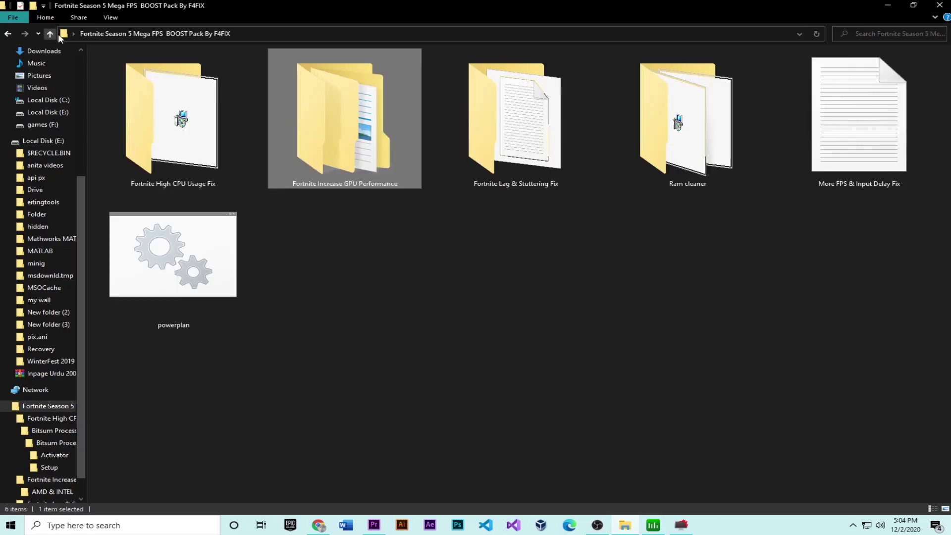
Open the Performance text file from Fortnite Lag & Stuttering Fix and launch Command Prompt as administrator
{"action": "double_click", "coordinate": [525, 168]}
{"action": "double_click", "coordinate": [121, 66]}
{"action": "left_click", "coordinate": [119, 524]}
{"action": "type", "text": "cmd"}
{"action": "right_click", "coordinate": [100, 251]}
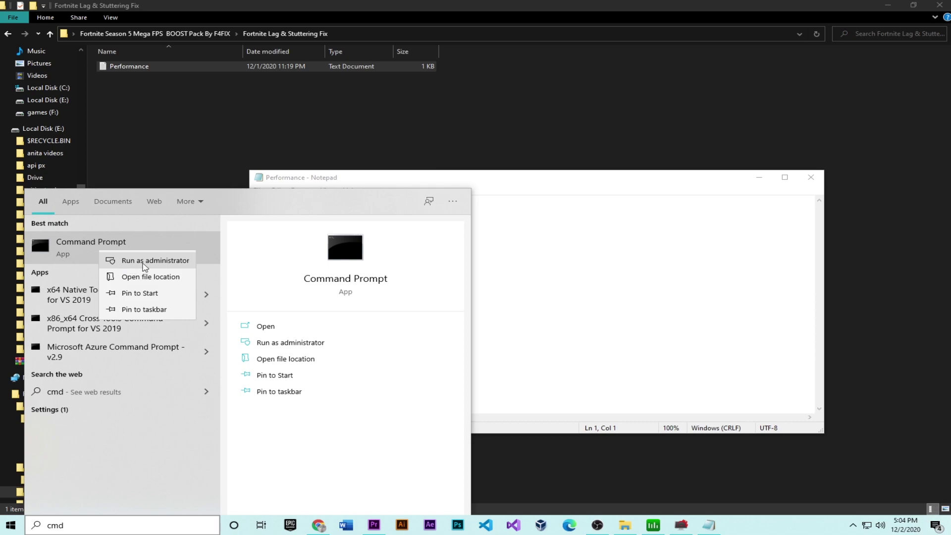
{"action": "left_click", "coordinate": [123, 263]}
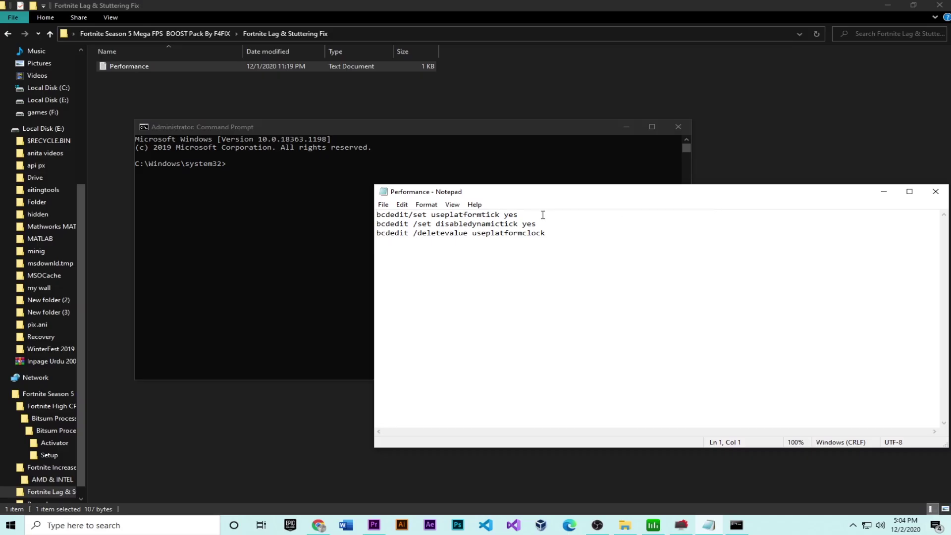
Copy the first line of the Performance notes and run it in Command Prompt: bcdedit/set useplatformtick yes
{"action": "left_click_drag", "start_coordinate": [520, 215], "coordinate": [399, 216]}
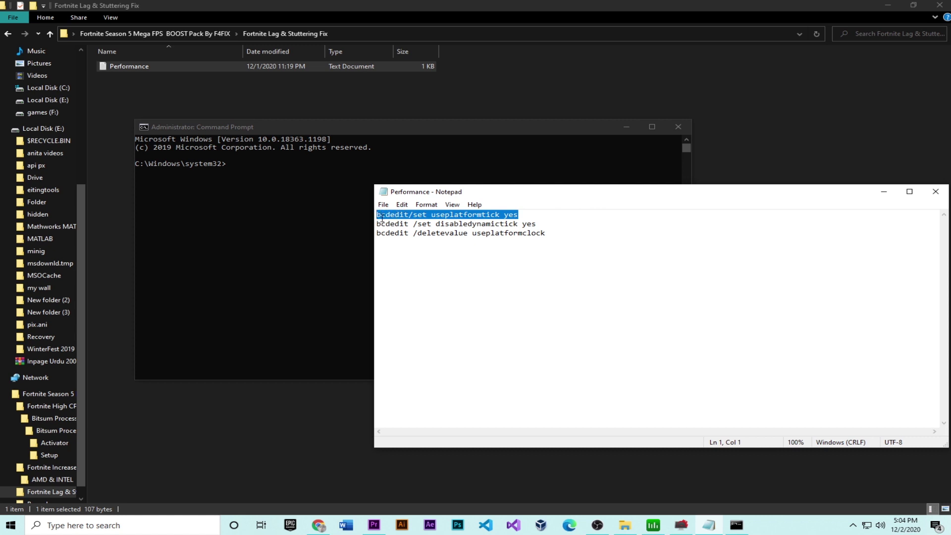
{"action": "left_click", "coordinate": [281, 167]}
{"action": "right_click", "coordinate": [281, 167]}
{"action": "key", "text": "Return"}
Copy the second line of the notes and run it in Command Prompt: bcdedit /set disabledynamictick yes
{"action": "left_click", "coordinate": [772, 261]}
{"action": "left_click_drag", "start_coordinate": [535, 228], "coordinate": [375, 224]}
{"action": "key", "text": "ctrl+c"}
{"action": "left_click", "coordinate": [279, 198]}
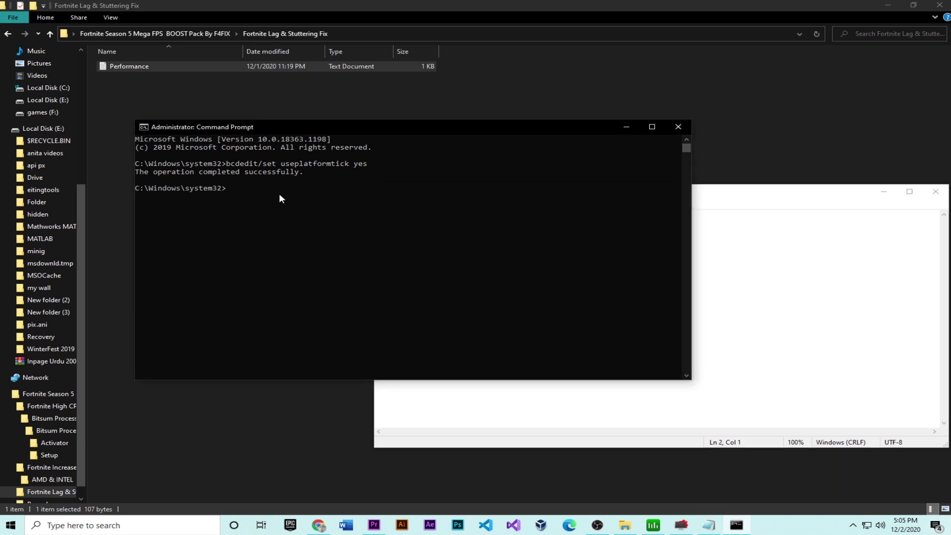
{"action": "right_click", "coordinate": [280, 198]}
{"action": "key", "text": "Return"}
Run the third line of the notes, bcdedit /deletevalue useplatformclock, and close both Command Prompt and the notes
{"action": "left_click", "coordinate": [619, 252]}
{"action": "left_click_drag", "start_coordinate": [619, 252], "coordinate": [379, 237]}
{"action": "left_click", "coordinate": [299, 231]}
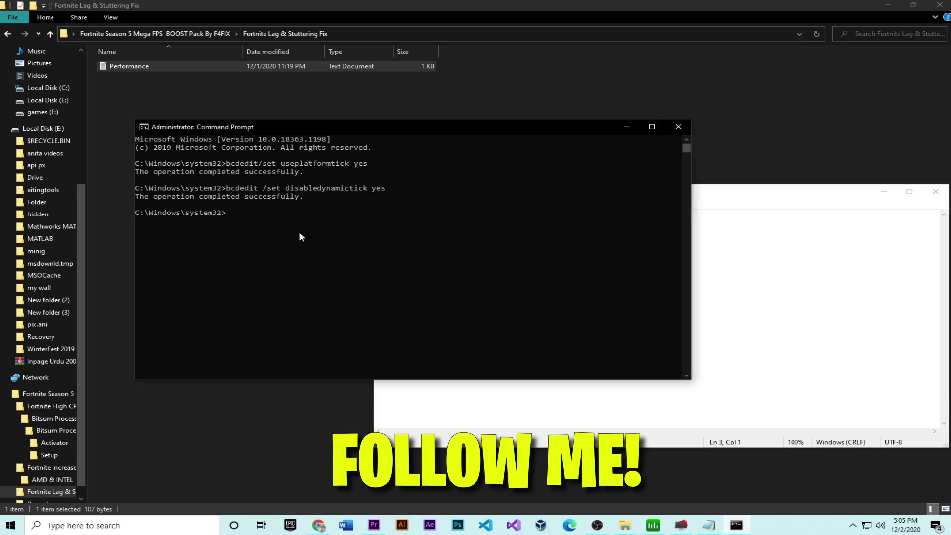
{"action": "right_click", "coordinate": [301, 233]}
{"action": "key", "text": "Return"}
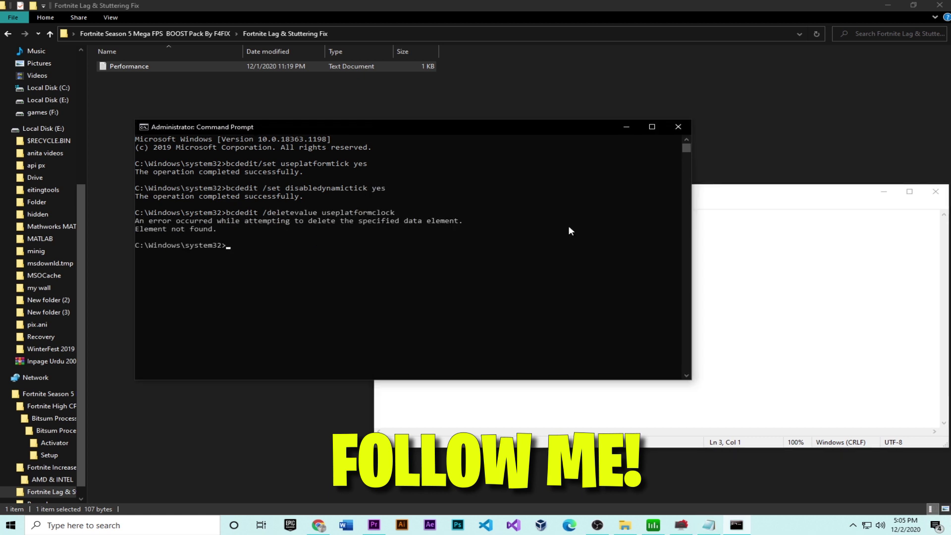
{"action": "left_click", "coordinate": [678, 127]}
{"action": "key", "text": "alt+F4"}
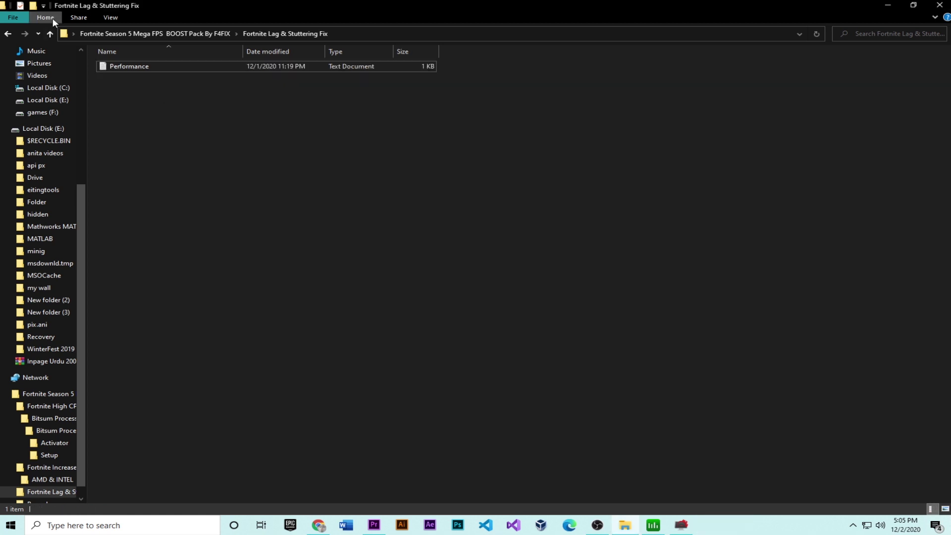
Open the pack's Ram cleaner folder and display its installers as large icons
{"action": "left_click", "coordinate": [50, 33]}
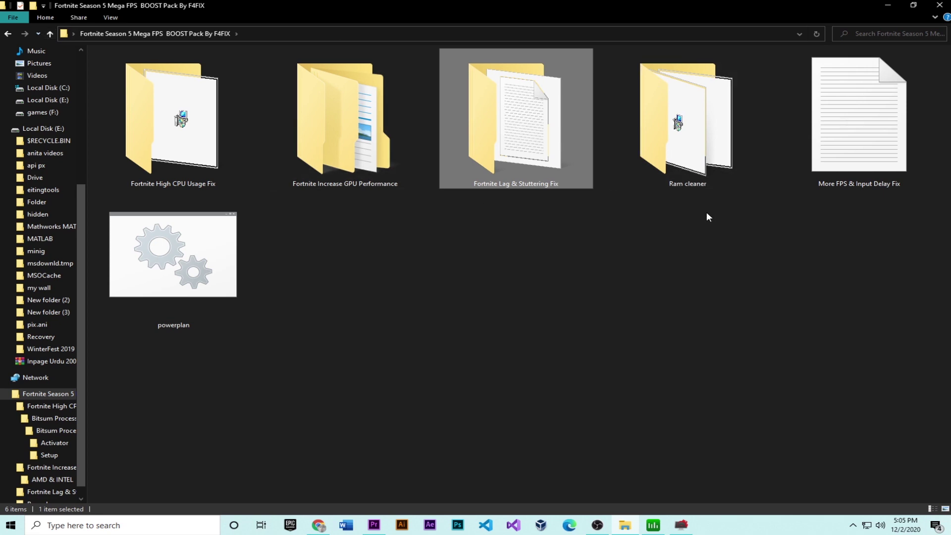
{"action": "double_click", "coordinate": [680, 166]}
{"action": "left_click", "coordinate": [110, 18]}
{"action": "left_click", "coordinate": [117, 28]}
{"action": "left_click_drag", "start_coordinate": [561, 287], "coordinate": [391, 281]}
{"action": "left_click", "coordinate": [392, 281]}
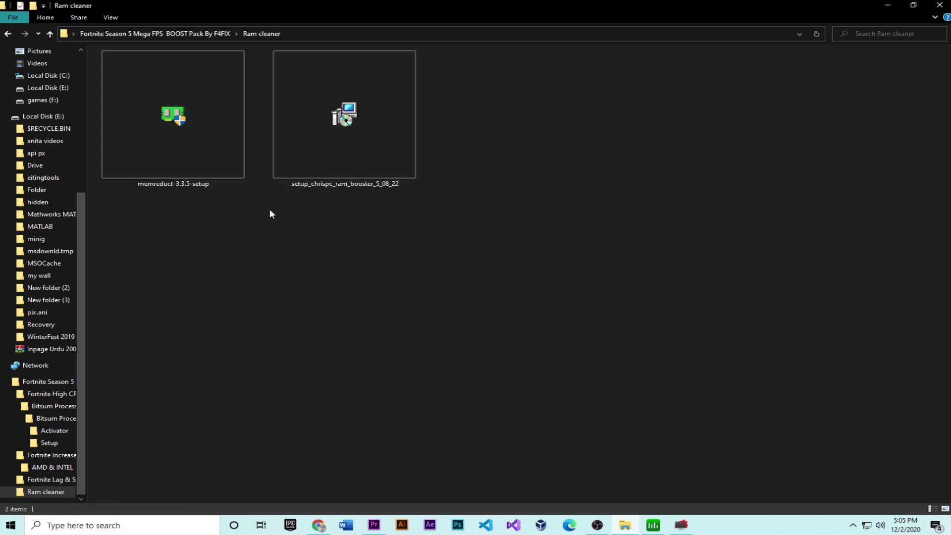
Launch the setup_chrispc_ram_booster_5_08_22 installer
{"action": "left_click_drag", "start_coordinate": [589, 245], "coordinate": [130, 98]}
{"action": "left_click", "coordinate": [283, 262]}
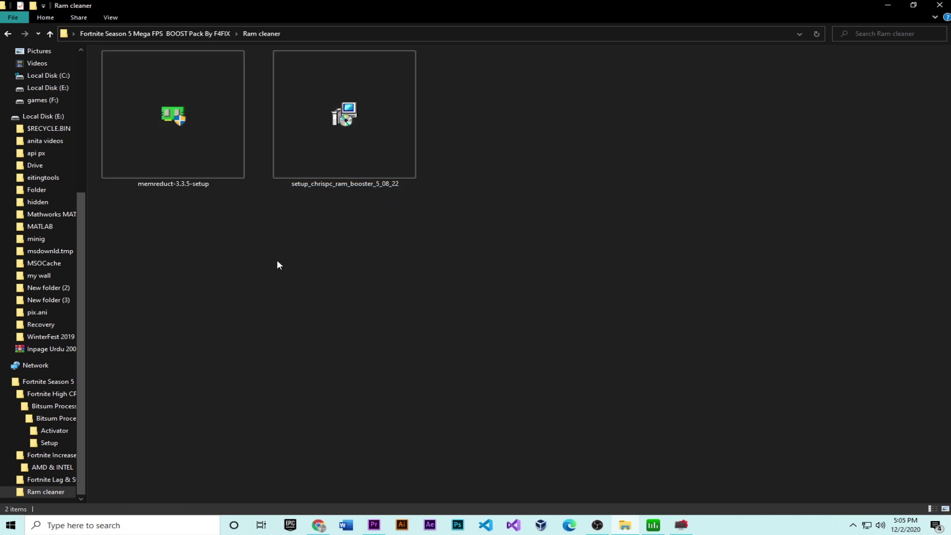
{"action": "left_click", "coordinate": [308, 151]}
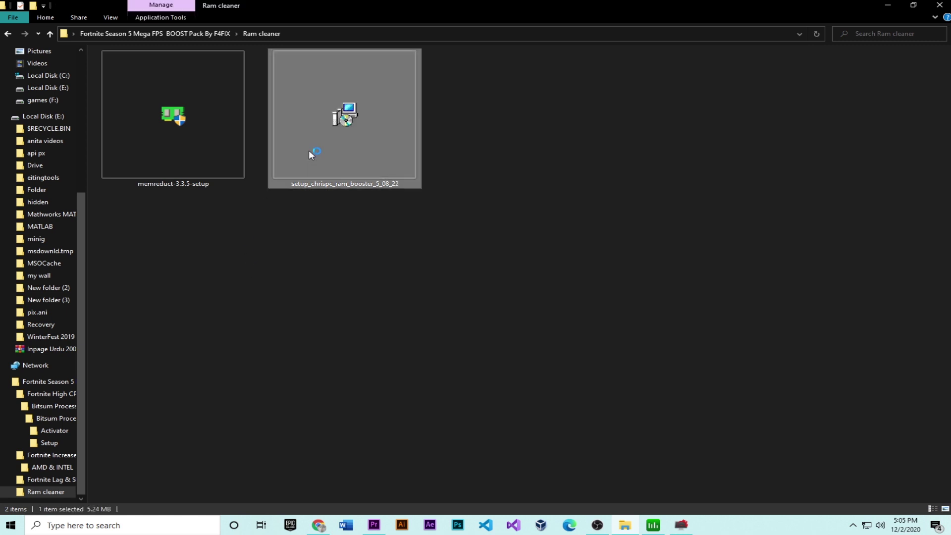
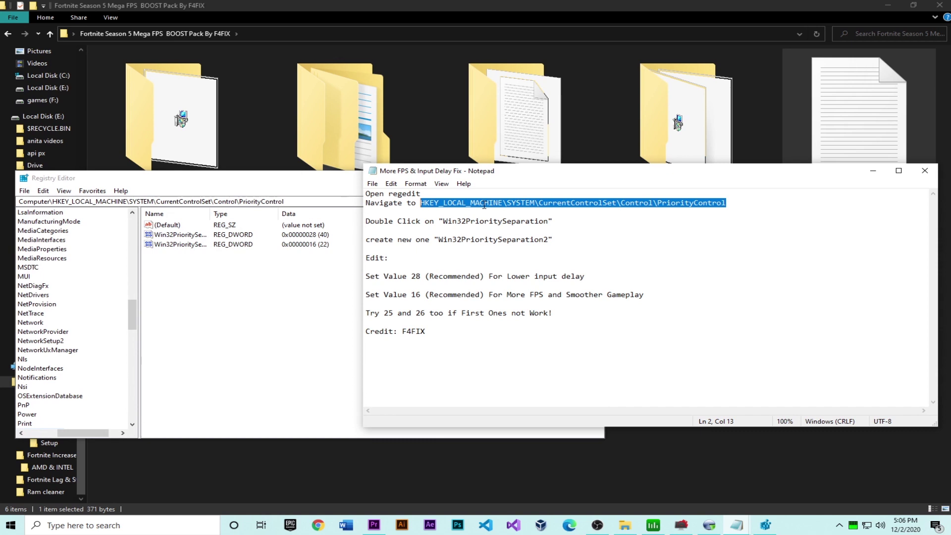
Copy HKEY_LOCAL_MACHINE\SYSTEM\CurrentControlSet\Control\PriorityControl from the notes, undoing the accidental paste there, and navigate to that key in Registry Editor
{"action": "type", "text": "bcdedit /deletevalue useplatformclock"}
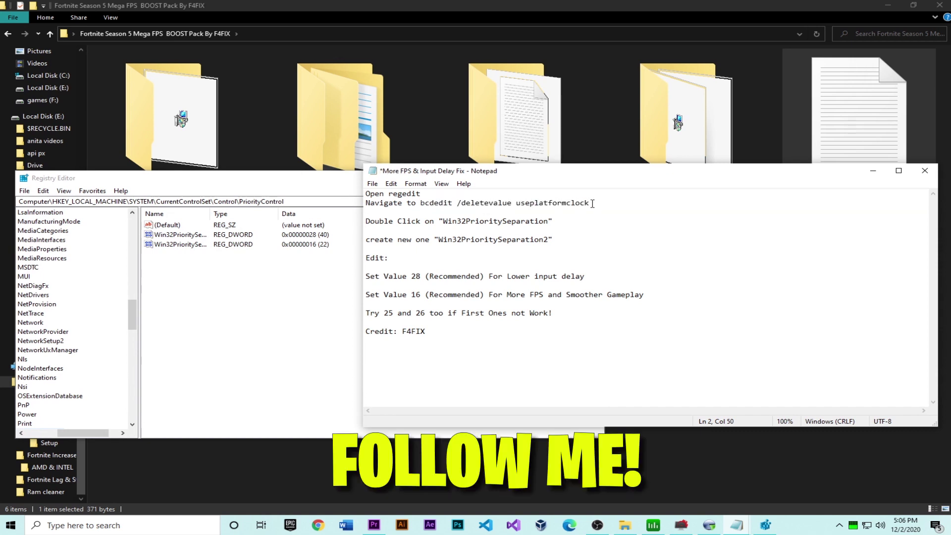
{"action": "key", "text": "ctrl+z"}
{"action": "key", "text": "ctrl+c"}
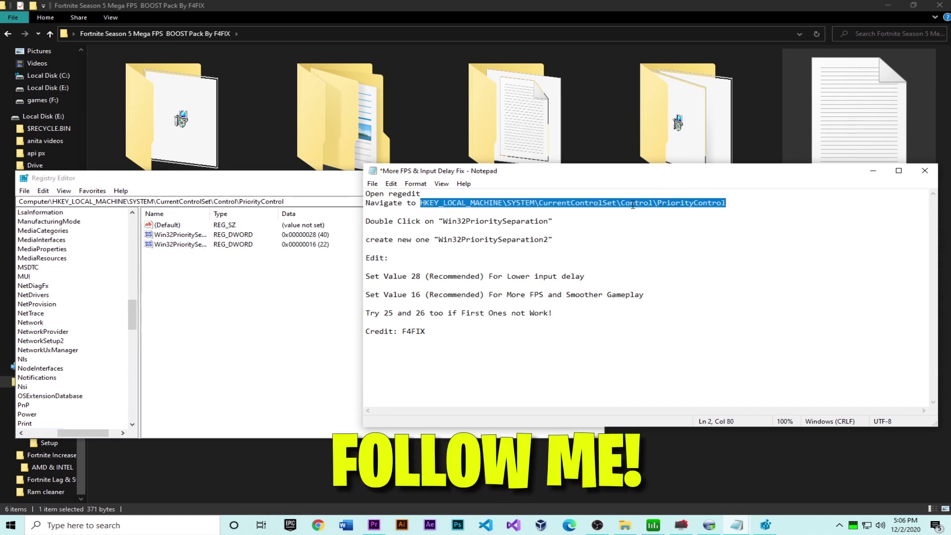
{"action": "left_click", "coordinate": [234, 201]}
{"action": "double_click", "coordinate": [235, 201]}
{"action": "left_click", "coordinate": [235, 200]}
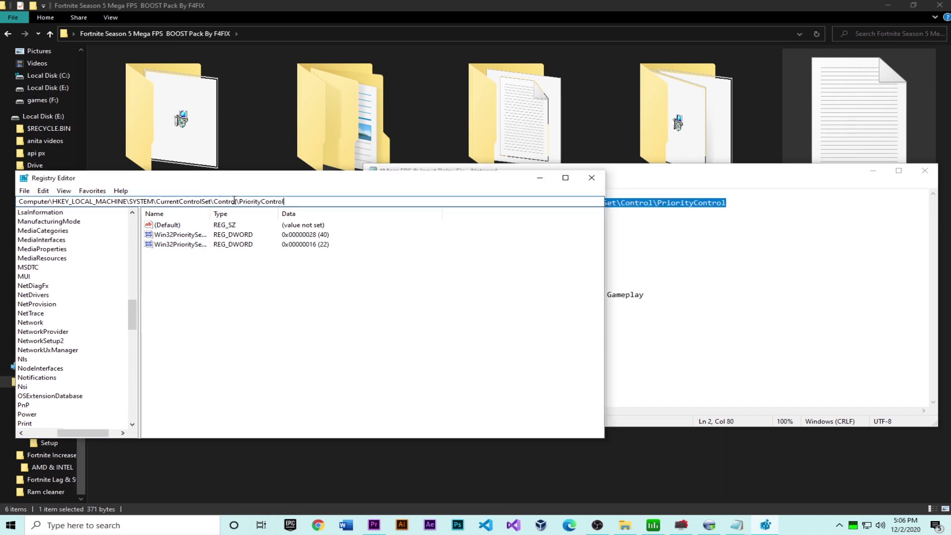
{"action": "double_click", "coordinate": [254, 200]}
{"action": "left_click_drag", "start_coordinate": [254, 200], "coordinate": [1, 204]}
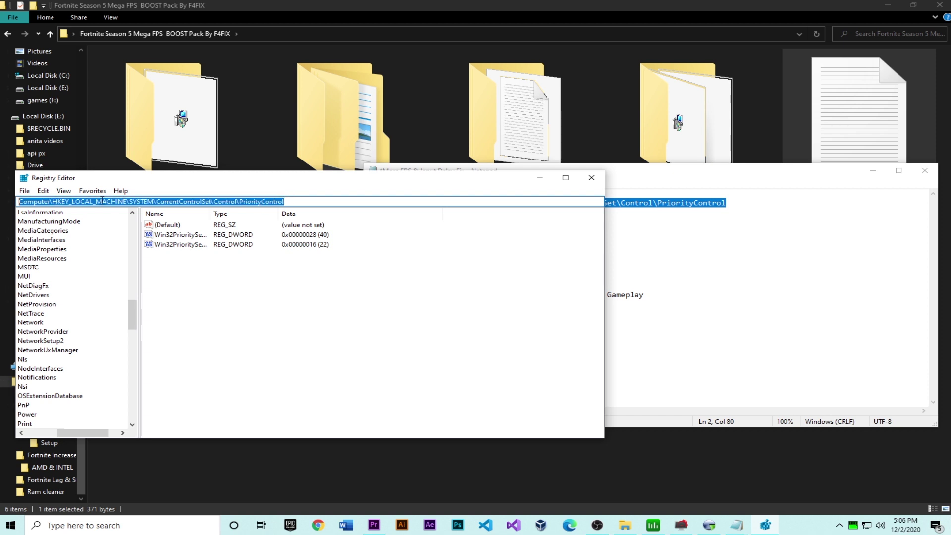
{"action": "key", "text": "ctrl+v"}
{"action": "key", "text": "Return"}
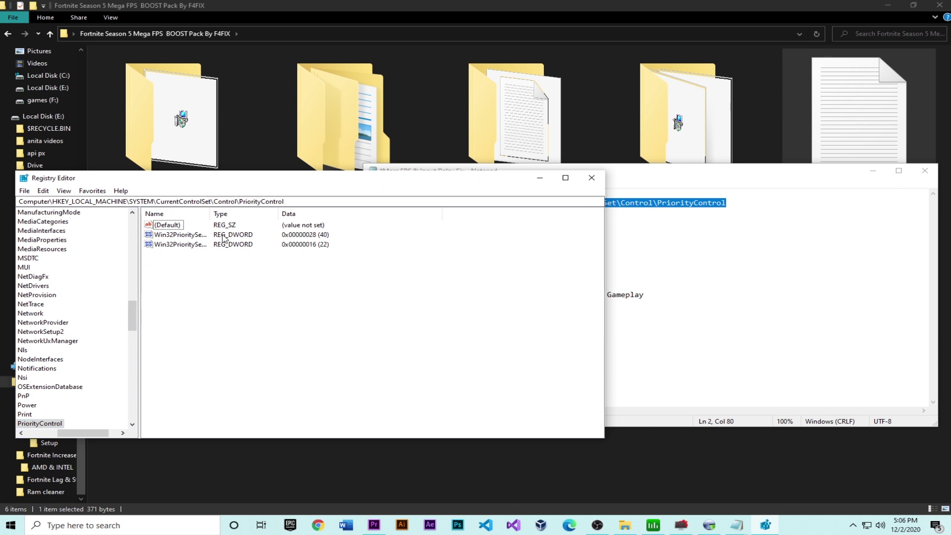
Examine the notes, the PriorityControl values and the key's option for creating a new DWORD (32-bit) value
{"action": "left_click", "coordinate": [178, 235]}
{"action": "left_click", "coordinate": [741, 305]}
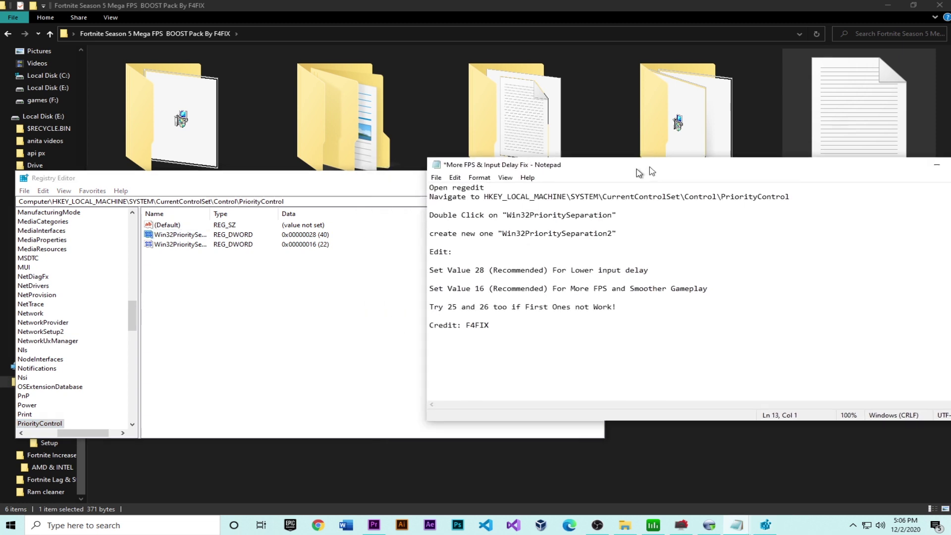
{"action": "left_click", "coordinate": [57, 423]}
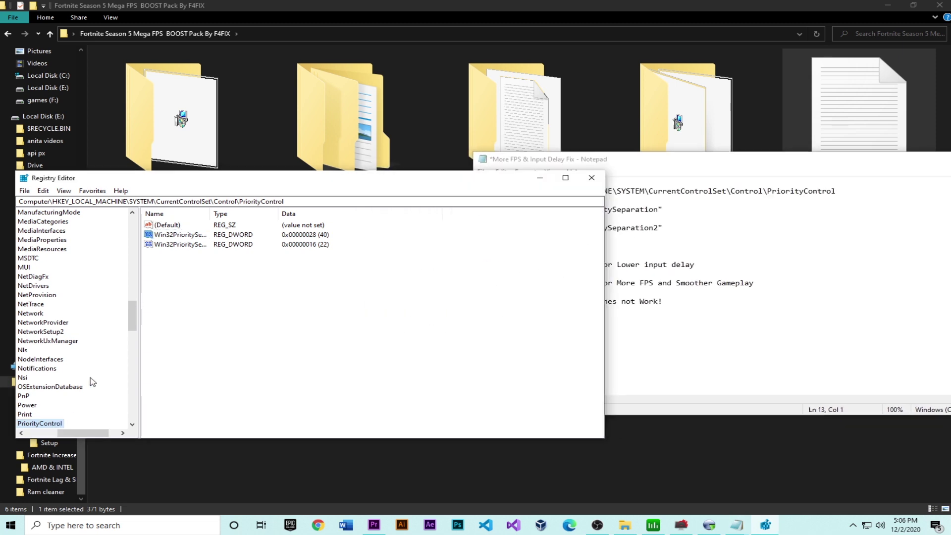
{"action": "left_click", "coordinate": [163, 238]}
{"action": "right_click", "coordinate": [43, 425]}
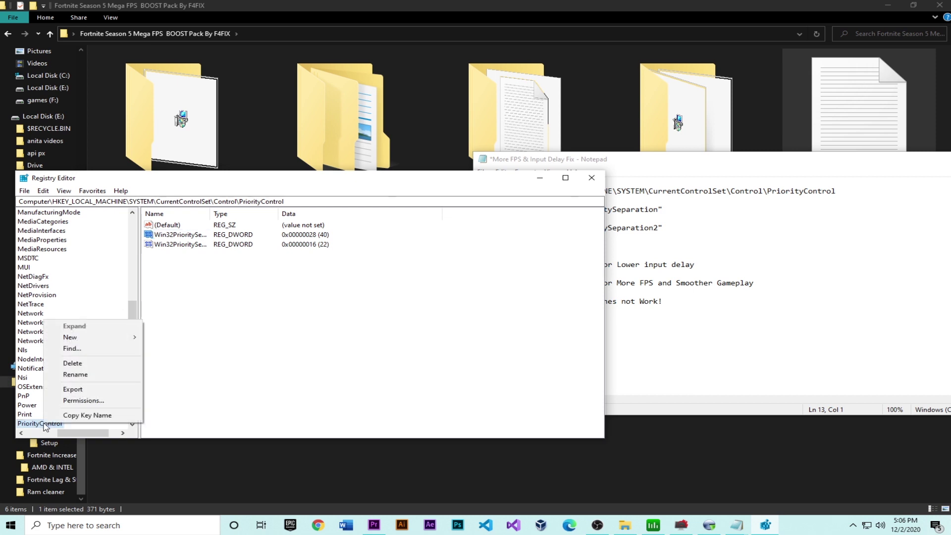
{"action": "mouse_move", "coordinate": [97, 337]}
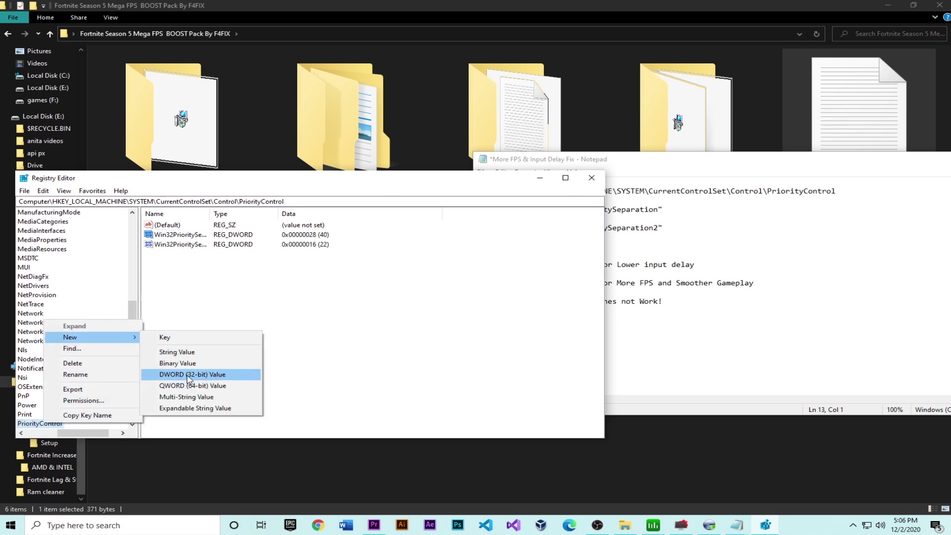
{"action": "left_click", "coordinate": [245, 298]}
{"action": "left_click", "coordinate": [188, 244]}
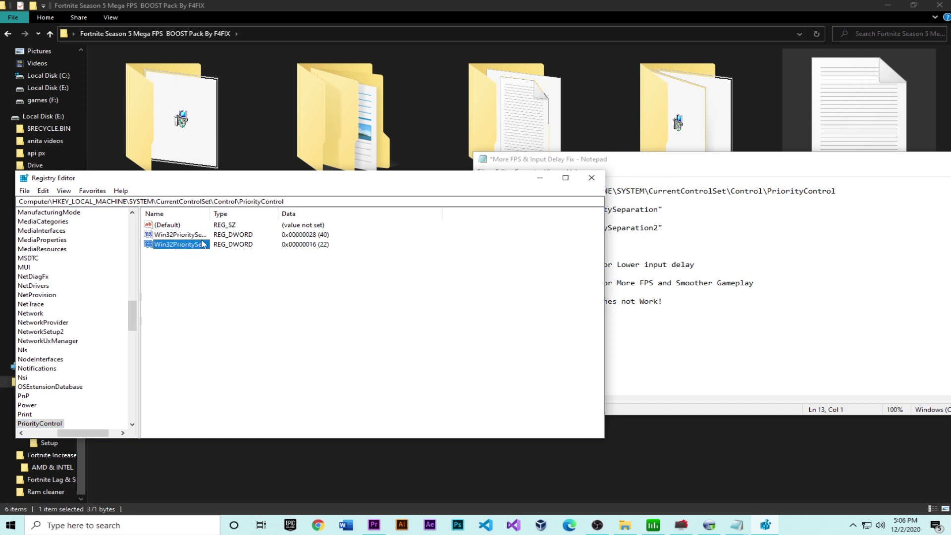
Check Win32PrioritySeparation against the notes and confirm its value data as 28 hexadecimal
{"action": "double_click", "coordinate": [188, 234]}
{"action": "left_click", "coordinate": [740, 342]}
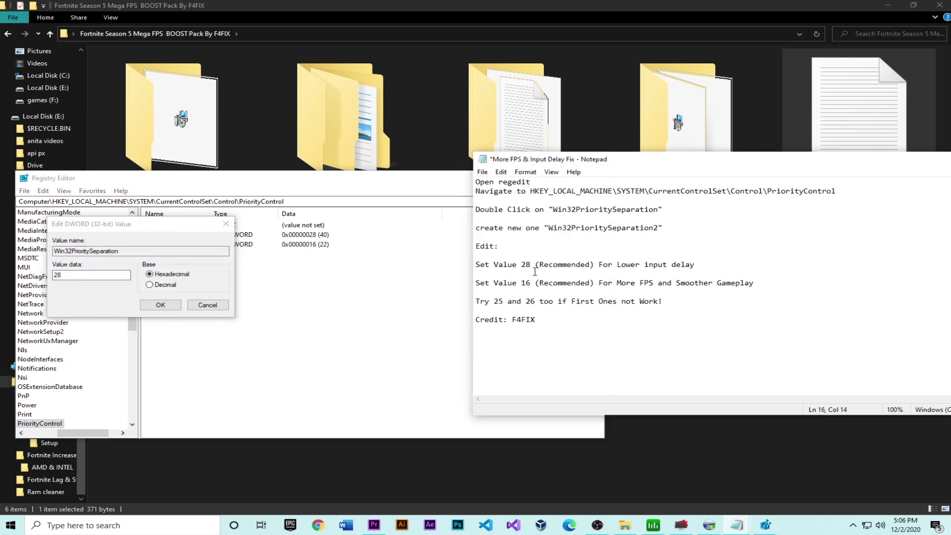
{"action": "left_click", "coordinate": [99, 275]}
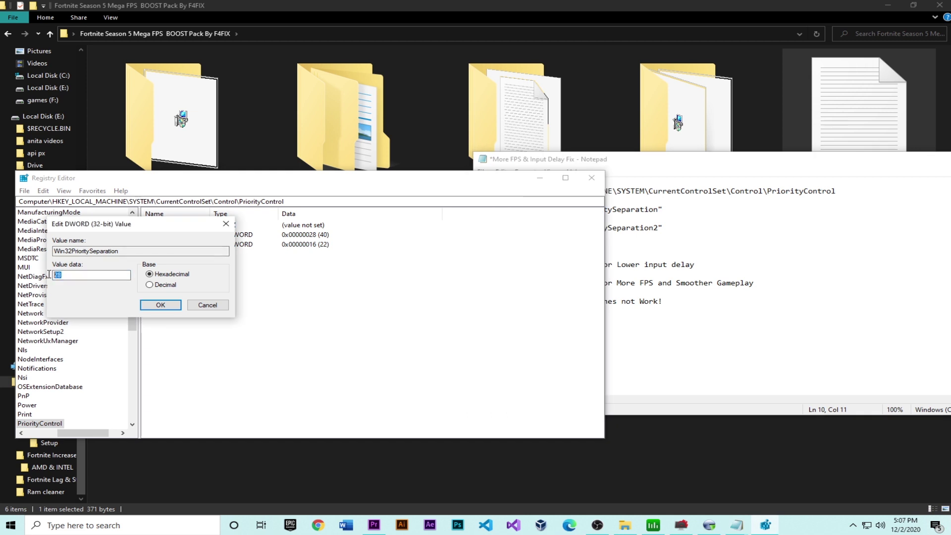
{"action": "left_click", "coordinate": [161, 305]}
Check Win32PrioritySeparation2 against the notes and confirm its value data as 16 hexadecimal
{"action": "double_click", "coordinate": [194, 247]}
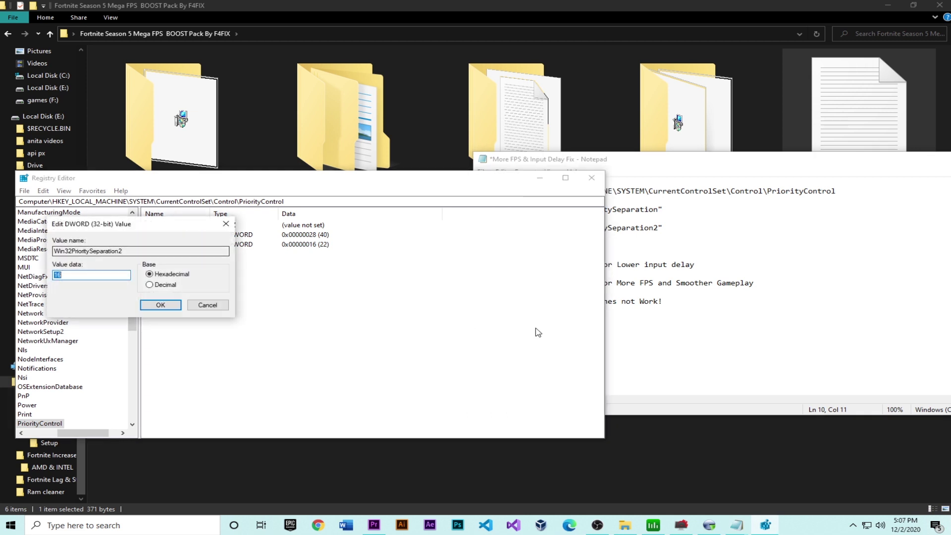
{"action": "left_click", "coordinate": [564, 316]}
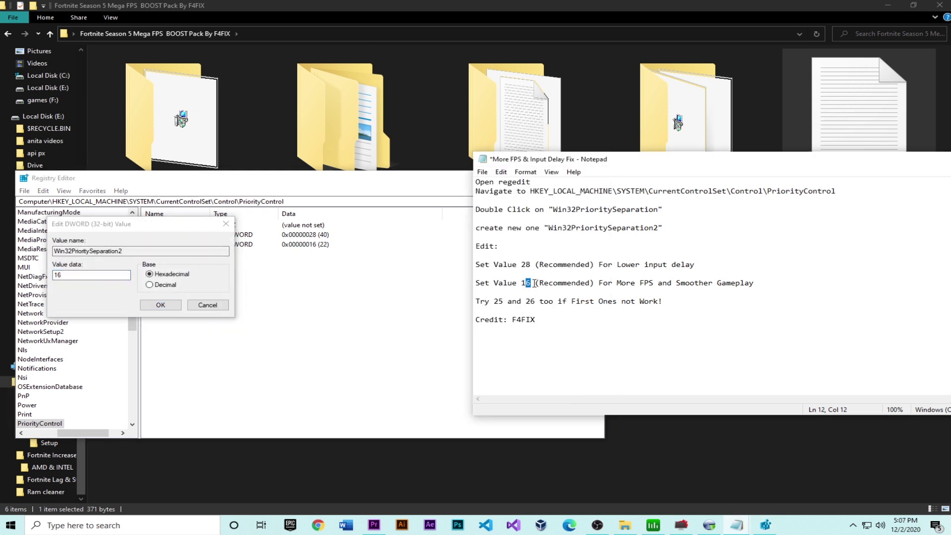
{"action": "left_click", "coordinate": [99, 276]}
{"action": "left_click", "coordinate": [161, 304]}
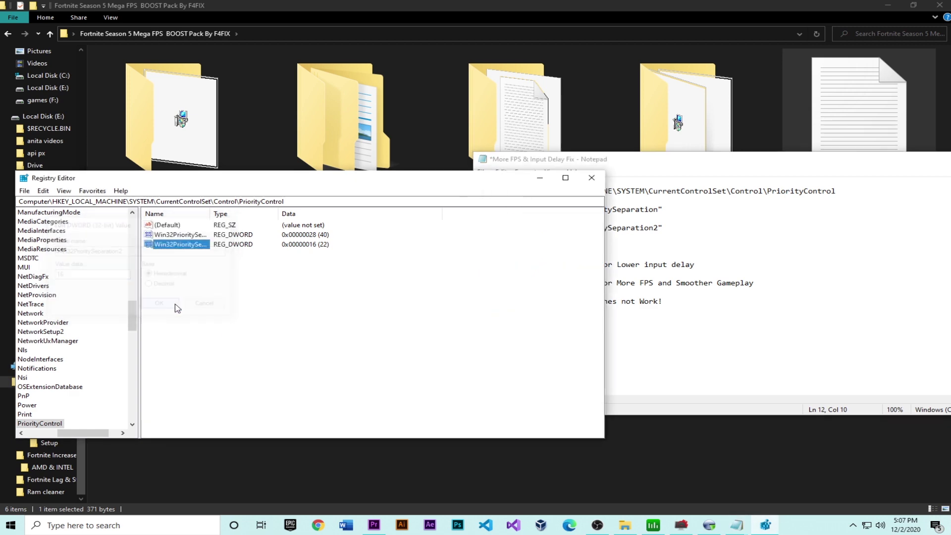
Close Registry Editor and the More FPS & Input Delay Fix notes
{"action": "left_click", "coordinate": [592, 178]}
{"action": "left_click_drag", "start_coordinate": [693, 159], "coordinate": [538, 174]}
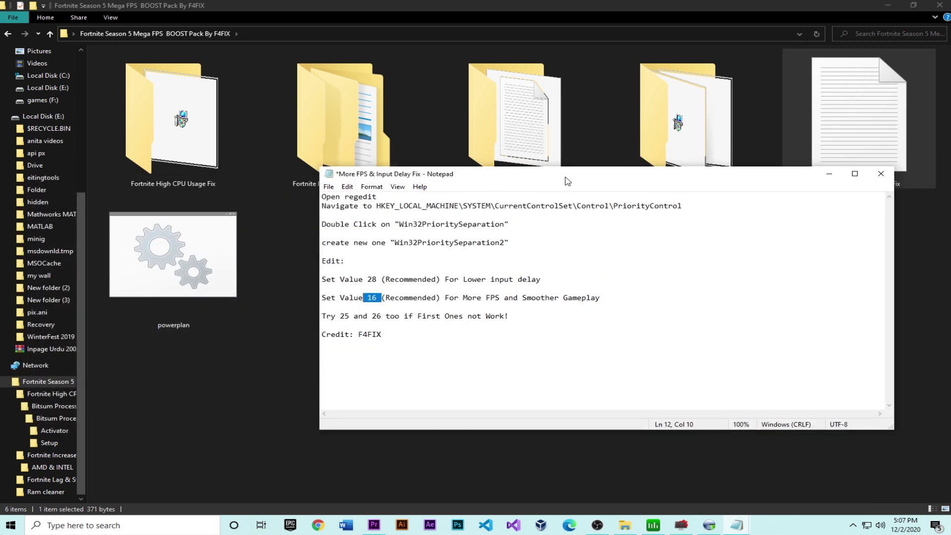
{"action": "left_click", "coordinate": [880, 173]}
{"action": "left_click", "coordinate": [448, 279]}
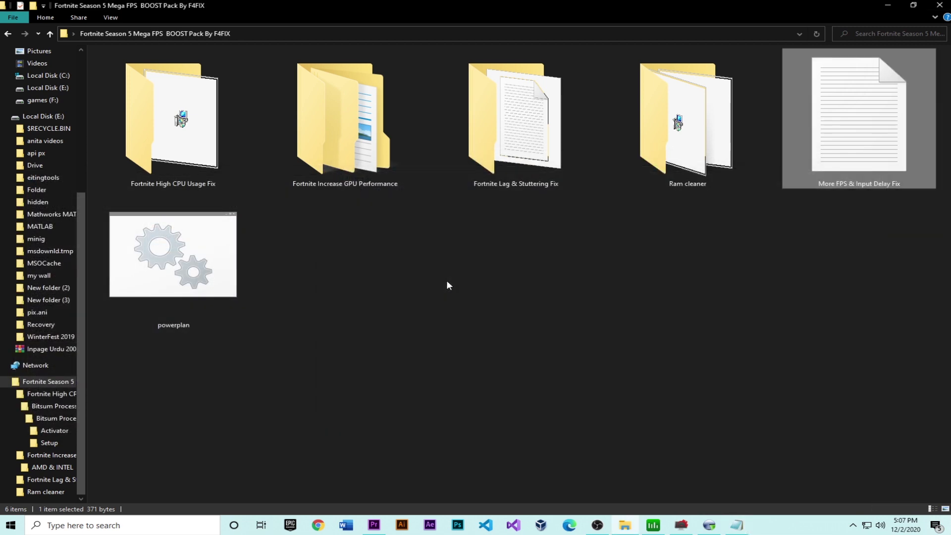
Run the powerplan batch file from the Fortnite Season 5 FPS boost pack folder
{"action": "double_click", "coordinate": [144, 299]}
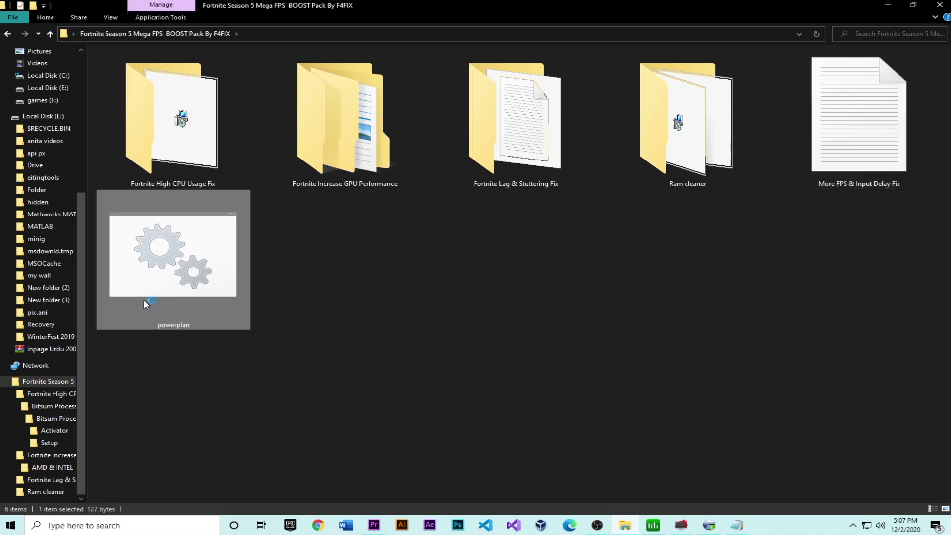
{"action": "left_click", "coordinate": [251, 101]}
{"action": "left_click_drag", "start_coordinate": [415, 60], "coordinate": [45, 60]}
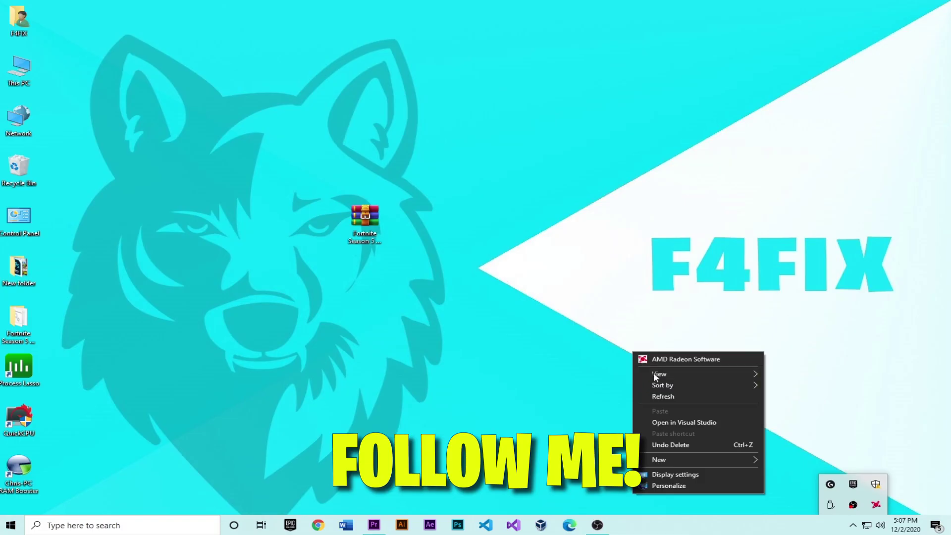
Refresh the desktop and move the Fortnite Season 5 archive closer to the other desktop icons
{"action": "left_click", "coordinate": [663, 396]}
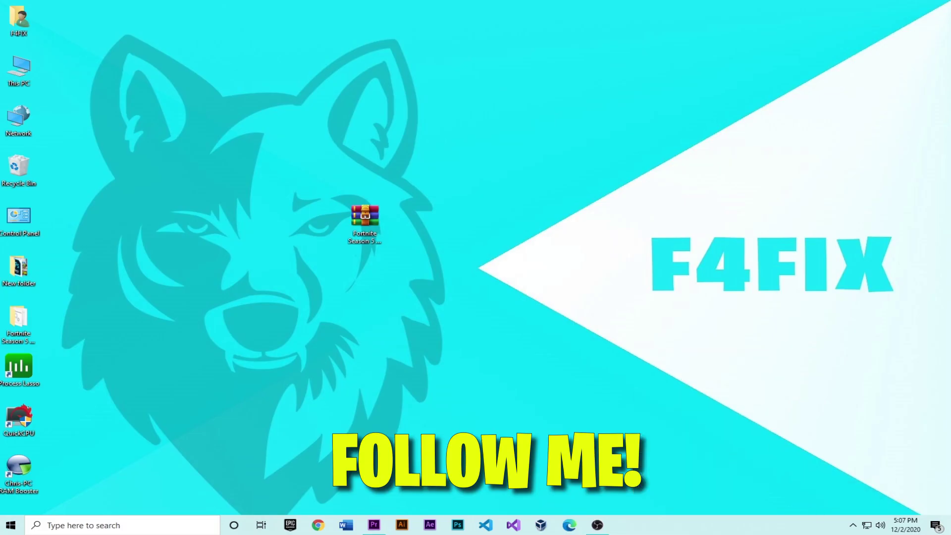
{"action": "left_click_drag", "start_coordinate": [367, 220], "coordinate": [193, 220]}
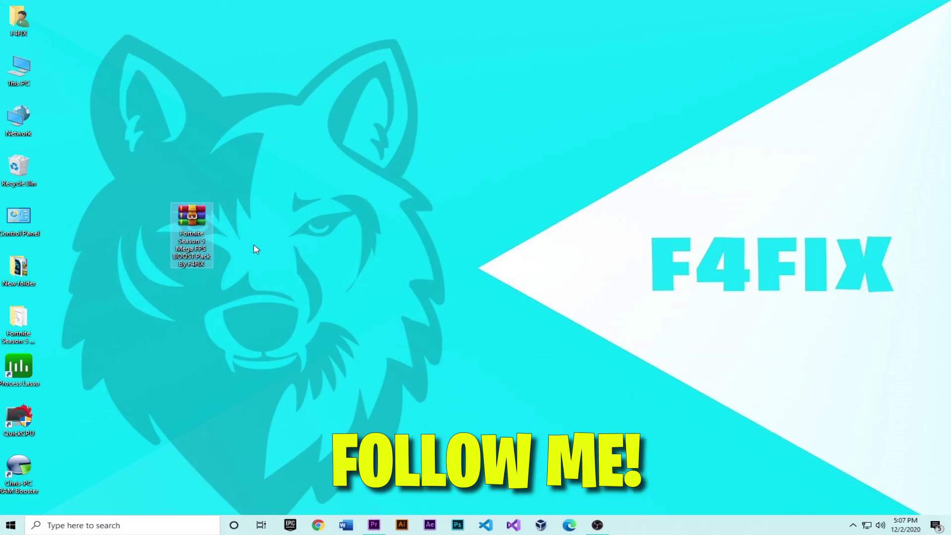
{"action": "right_click", "coordinate": [376, 268]}
{"action": "left_click", "coordinate": [398, 311]}
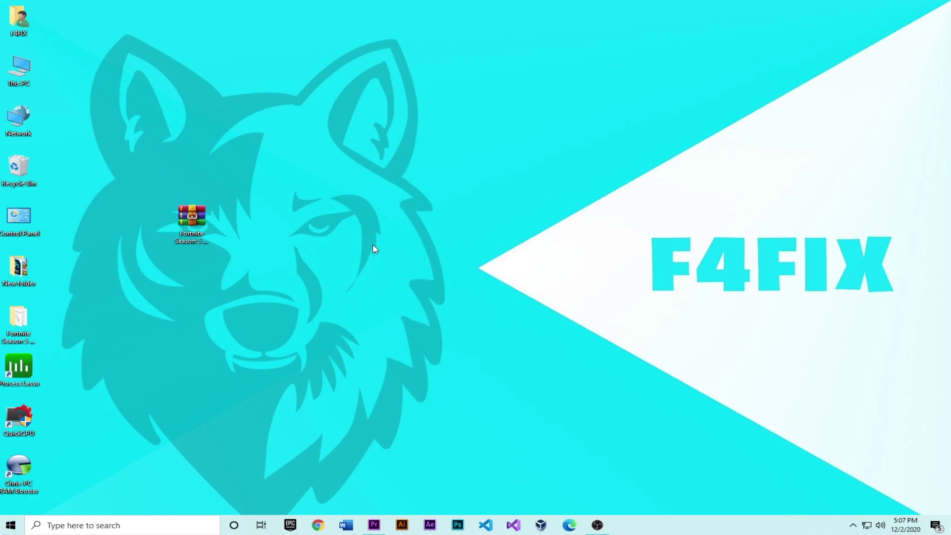
Open This PC's advanced system settings and set the Performance Options visual effects to Adjust for best performance
{"action": "right_click", "coordinate": [18, 75]}
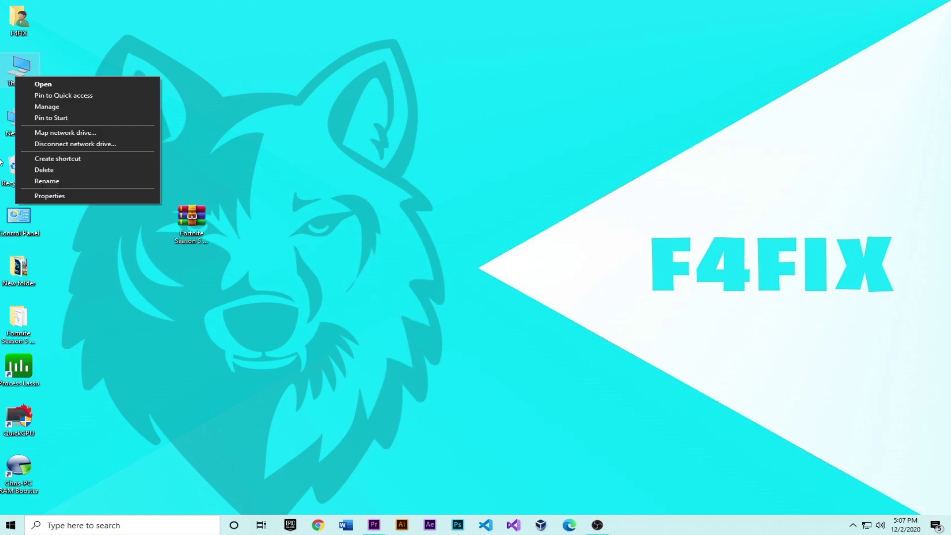
{"action": "left_click", "coordinate": [52, 197]}
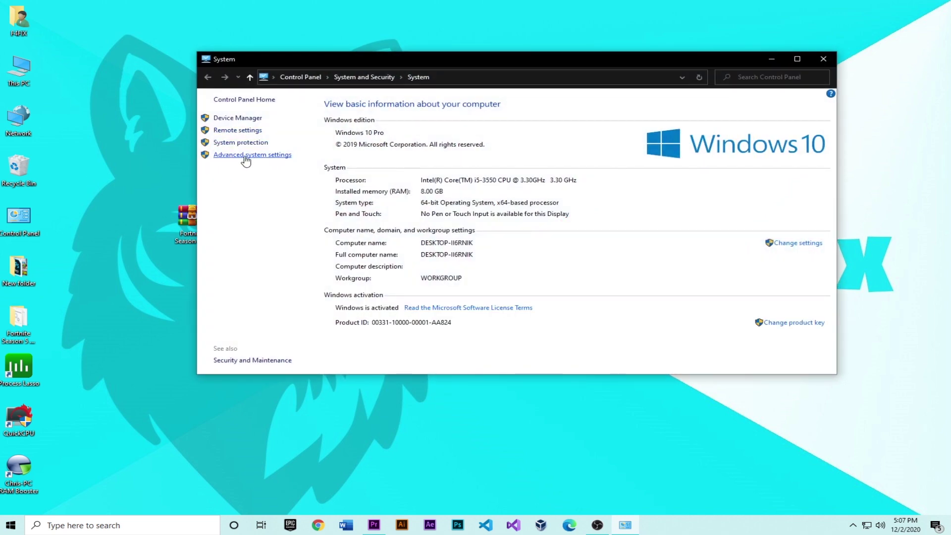
{"action": "left_click", "coordinate": [245, 157]}
{"action": "left_click", "coordinate": [243, 138]}
{"action": "left_click", "coordinate": [123, 180]}
{"action": "left_click", "coordinate": [299, 389]}
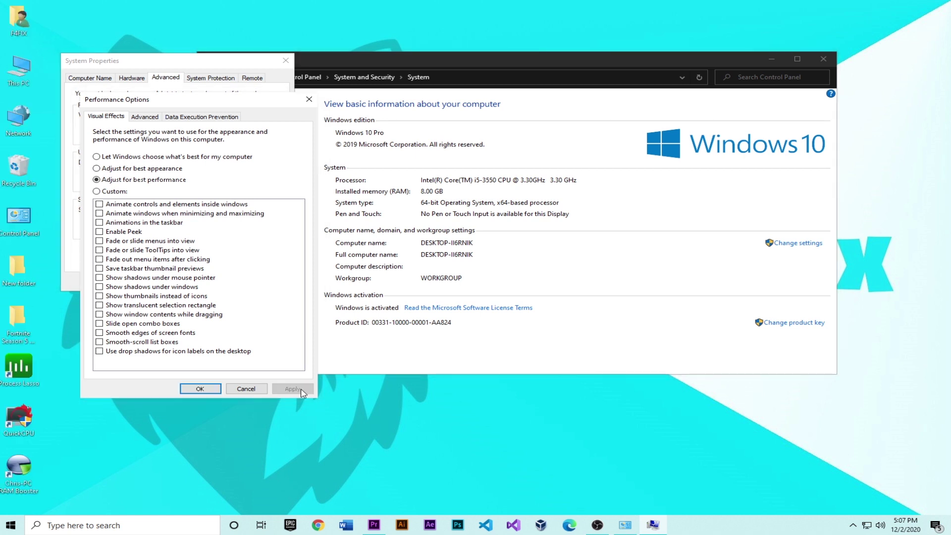
{"action": "left_click", "coordinate": [199, 389]}
{"action": "left_click", "coordinate": [176, 280]}
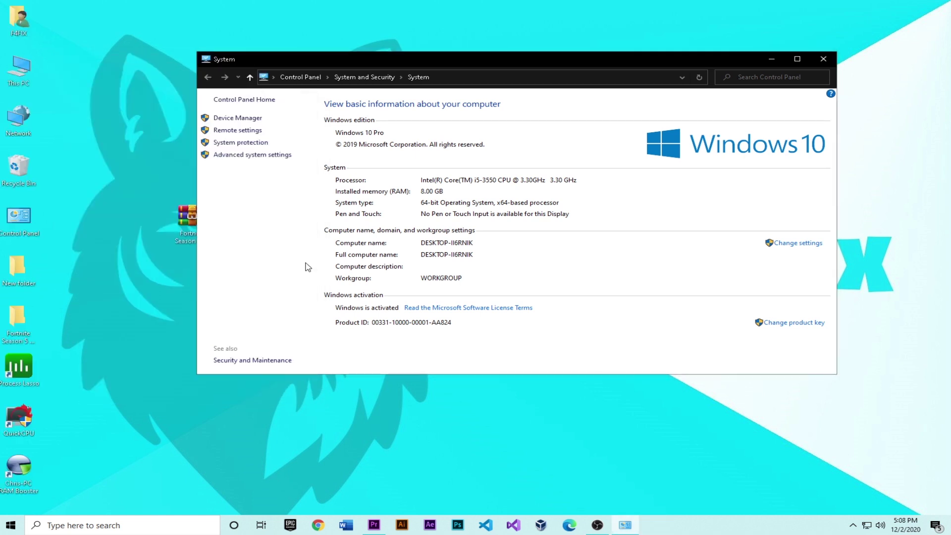
Open Device Manager and start an automatic driver search for the AMD Radeon R7 200 Series display adapter
{"action": "left_click", "coordinate": [237, 119]}
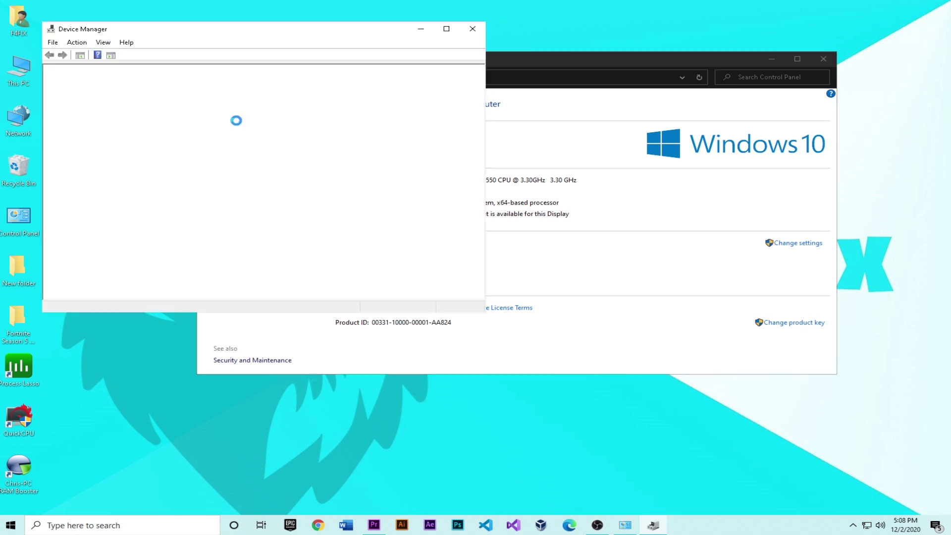
{"action": "right_click", "coordinate": [142, 10]}
{"action": "left_click", "coordinate": [184, 50]}
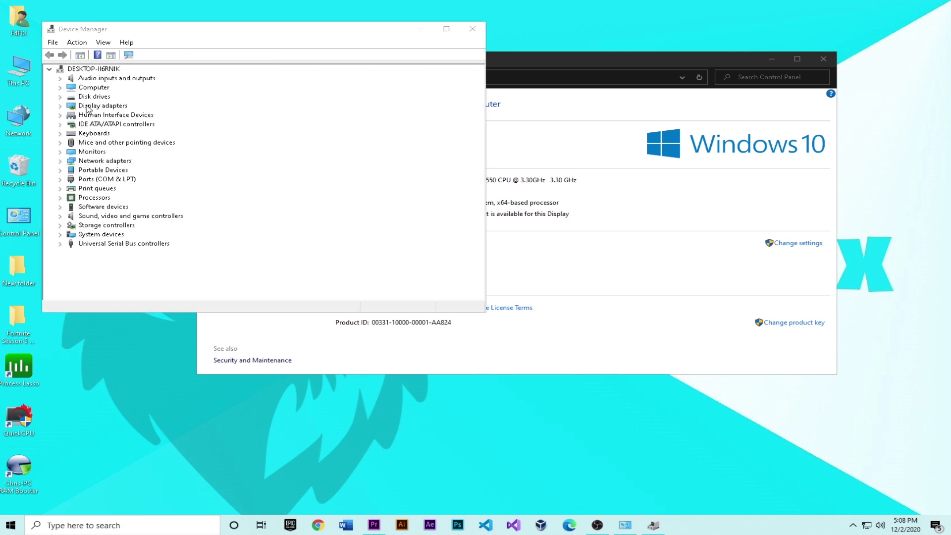
{"action": "double_click", "coordinate": [88, 106]}
{"action": "left_click", "coordinate": [99, 118]}
{"action": "right_click", "coordinate": [100, 117]}
{"action": "left_click", "coordinate": [114, 123]}
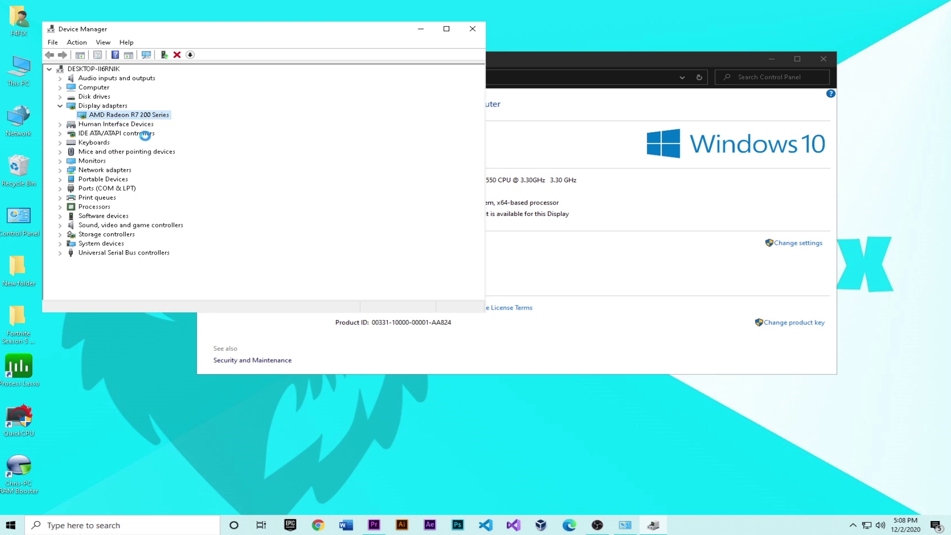
{"action": "left_click", "coordinate": [226, 165]}
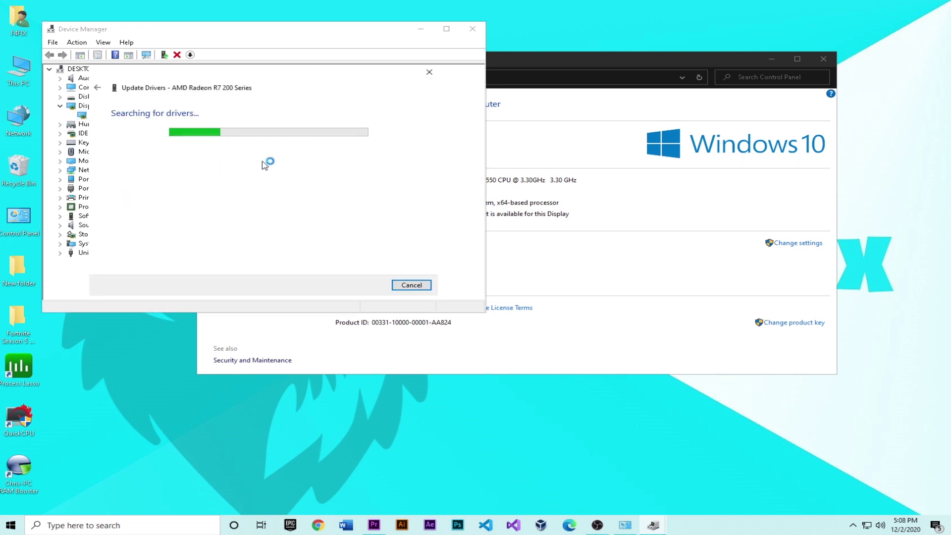
Close the System window and refresh the desktop while the driver search runs
{"action": "left_click", "coordinate": [743, 55]}
{"action": "left_click", "coordinate": [823, 58]}
{"action": "right_click", "coordinate": [714, 68]}
{"action": "left_click", "coordinate": [760, 111]}
{"action": "left_click_drag", "start_coordinate": [323, 81], "coordinate": [356, 82]}
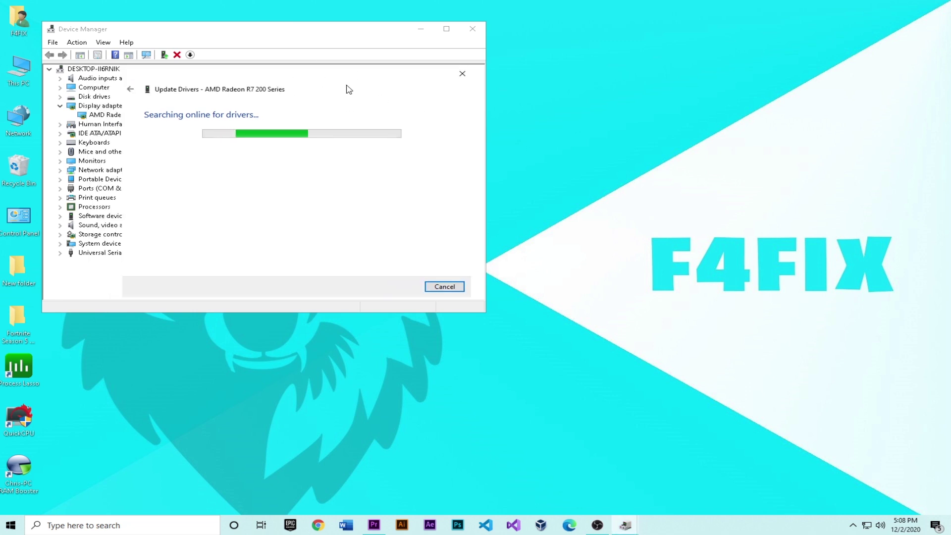
{"action": "left_click", "coordinate": [625, 132]}
{"action": "right_click", "coordinate": [625, 132]}
{"action": "left_click", "coordinate": [654, 171]}
{"action": "mouse_move", "coordinate": [261, 78]}
{"action": "left_mouse_down"}
{"action": "mouse_move", "coordinate": [284, 79]}
{"action": "mouse_move", "coordinate": [264, 76]}
{"action": "left_mouse_up"}
{"action": "right_click", "coordinate": [249, 10]}
{"action": "left_click", "coordinate": [283, 56]}
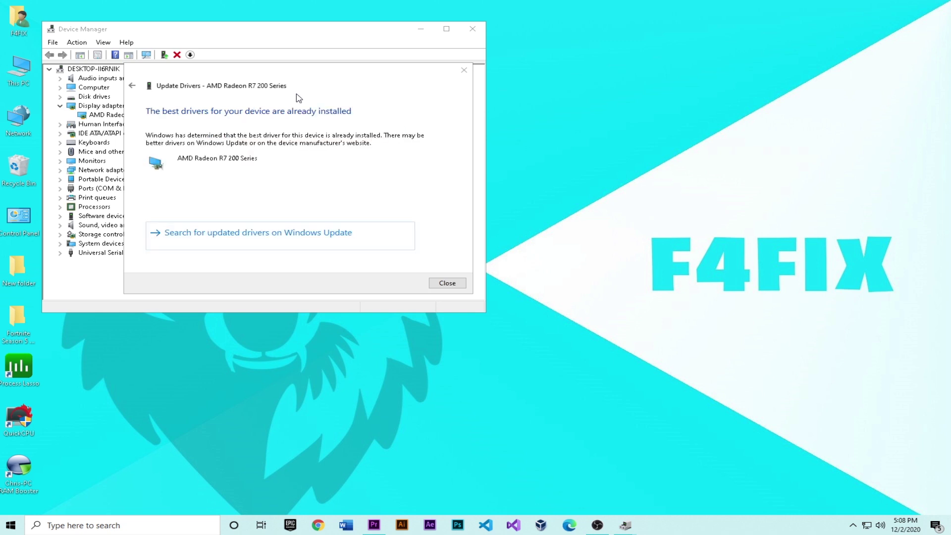
Close the driver update dialog and Device Manager, and refresh the desktop
{"action": "left_click", "coordinate": [447, 283]}
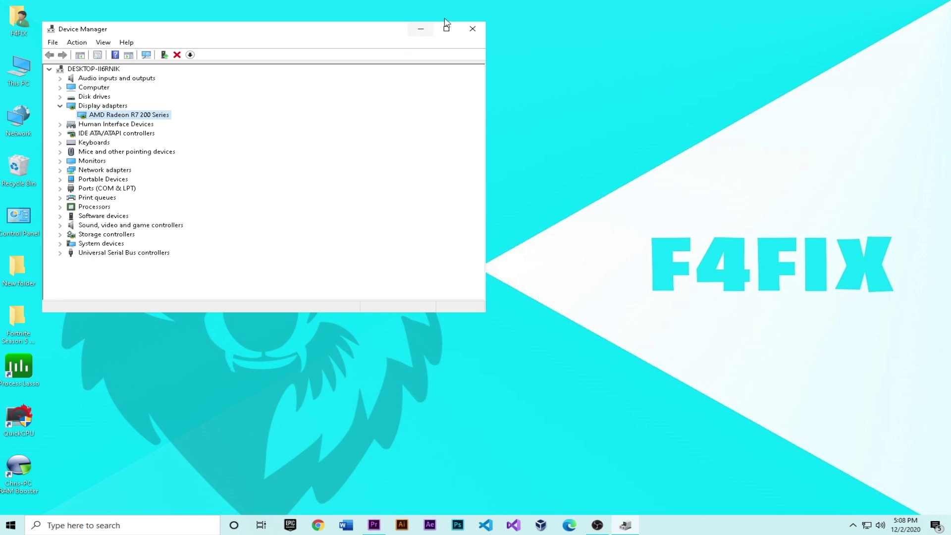
{"action": "left_click", "coordinate": [472, 28]}
{"action": "right_click", "coordinate": [395, 77]}
{"action": "left_click", "coordinate": [441, 120]}
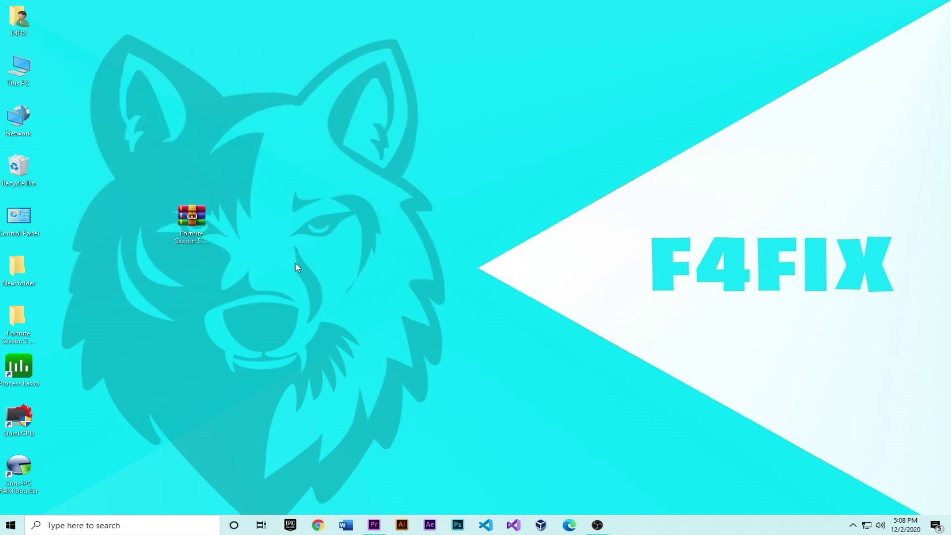
{"action": "left_click", "coordinate": [139, 522]}
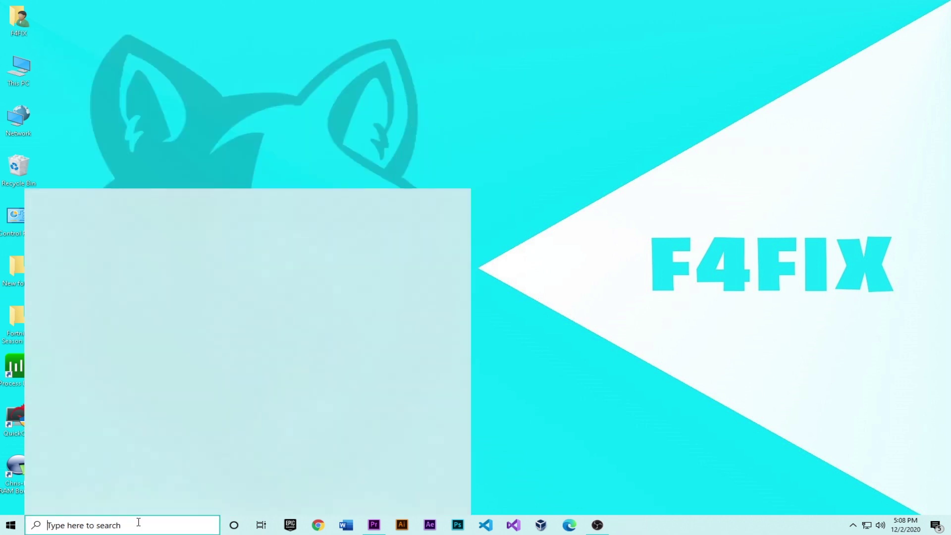
{"action": "type", "text": "sys"}
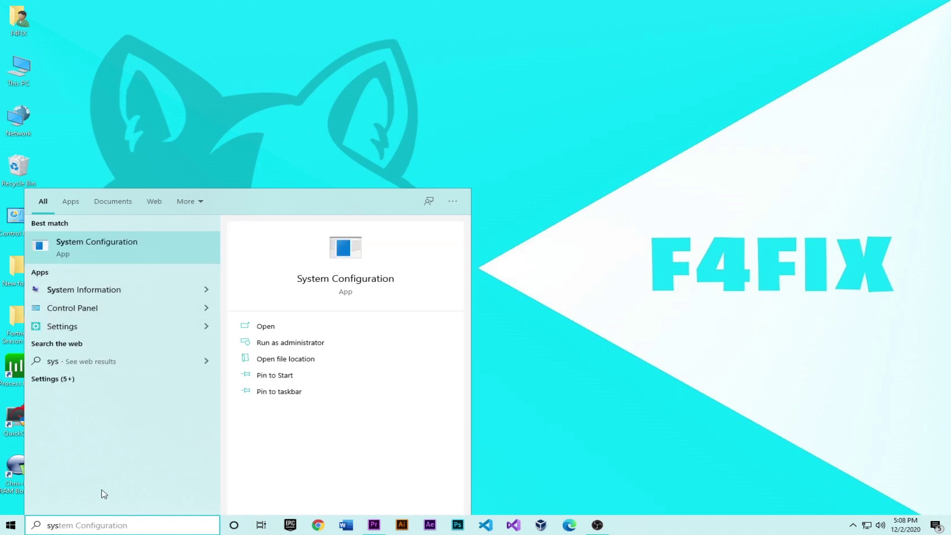
{"action": "key", "text": "BackSpace"}
{"action": "key", "text": "BackSpace"}
{"action": "key", "text": "BackSpace"}
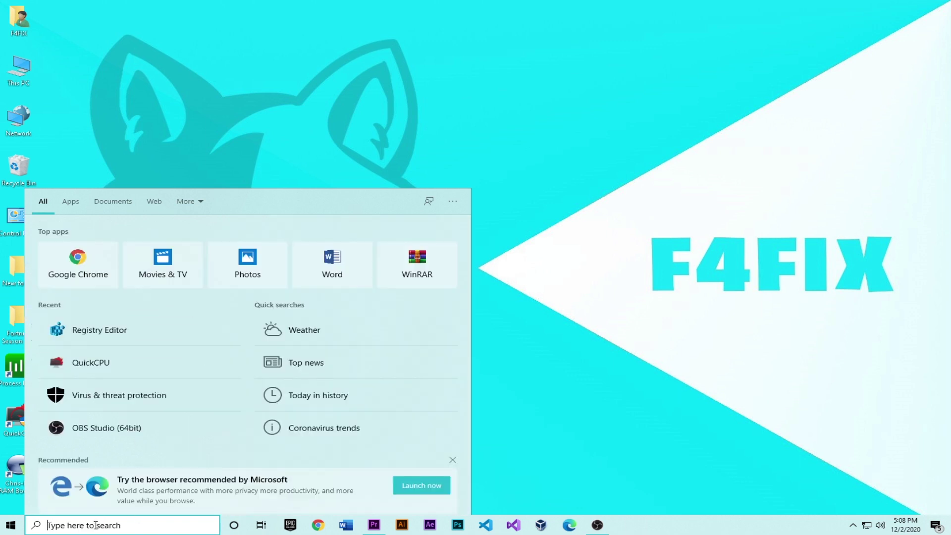
Search Windows for "back", open the Background apps settings and set Let apps run in the background to Off
{"action": "type", "text": "ba"}
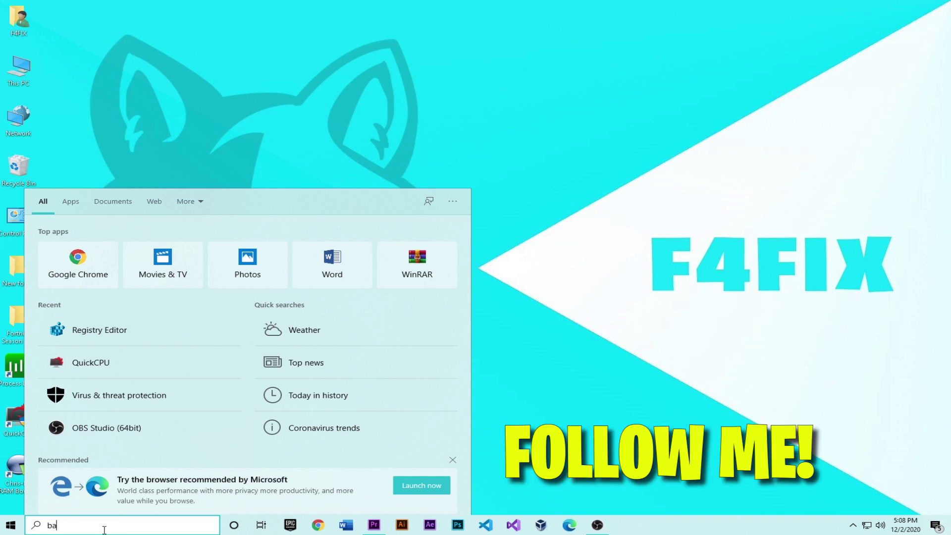
{"action": "type", "text": "ck"}
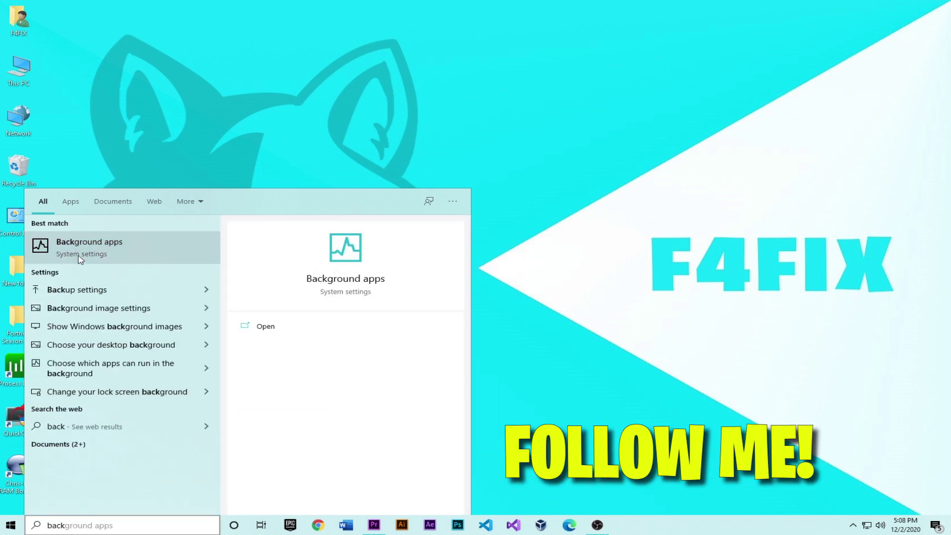
{"action": "left_click", "coordinate": [78, 261]}
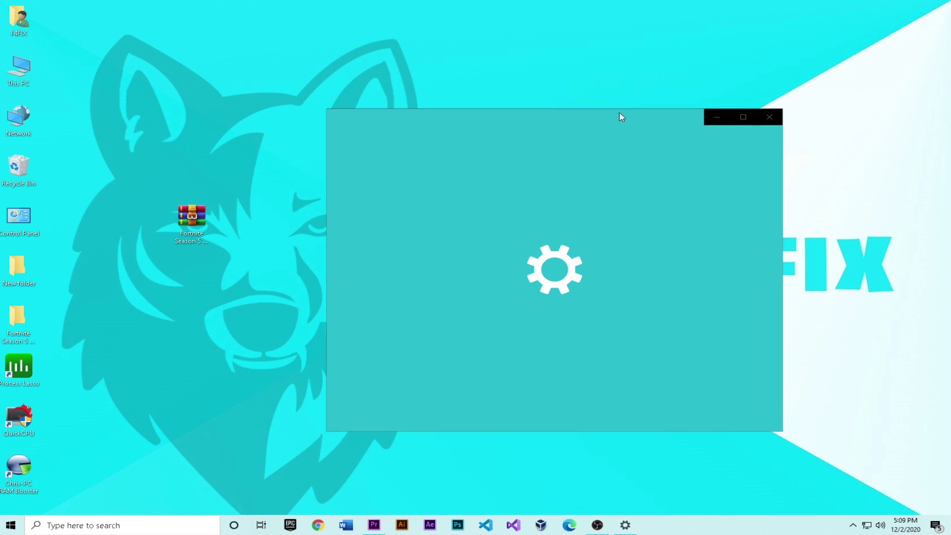
{"action": "right_click", "coordinate": [560, 78]}
{"action": "left_click", "coordinate": [704, 115]}
{"action": "left_click", "coordinate": [722, 120]}
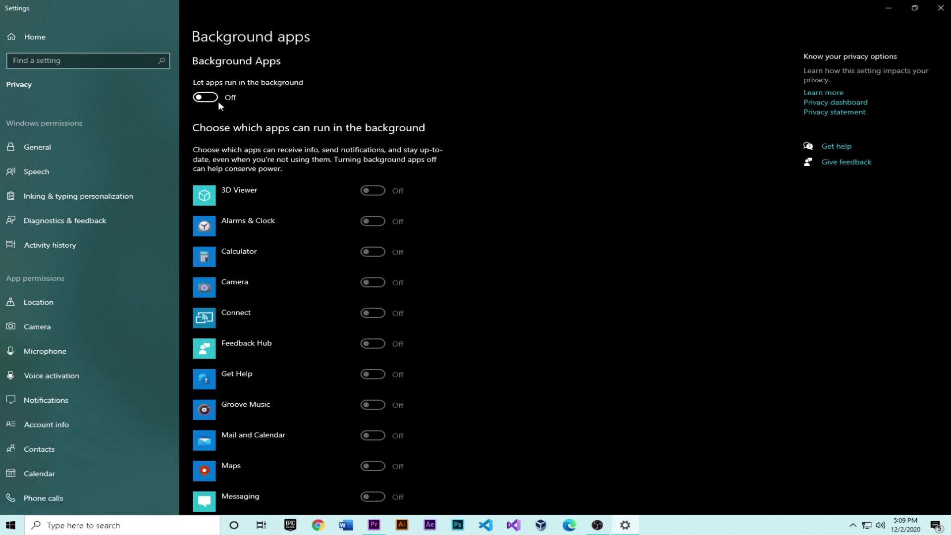
{"action": "left_click", "coordinate": [211, 99]}
{"action": "left_click", "coordinate": [203, 99]}
Open the Notifications privacy settings and switch Allow apps to access your notifications to Off
{"action": "scroll", "coordinate": [55, 349], "scroll_direction": "down", "scroll_amount": 1}
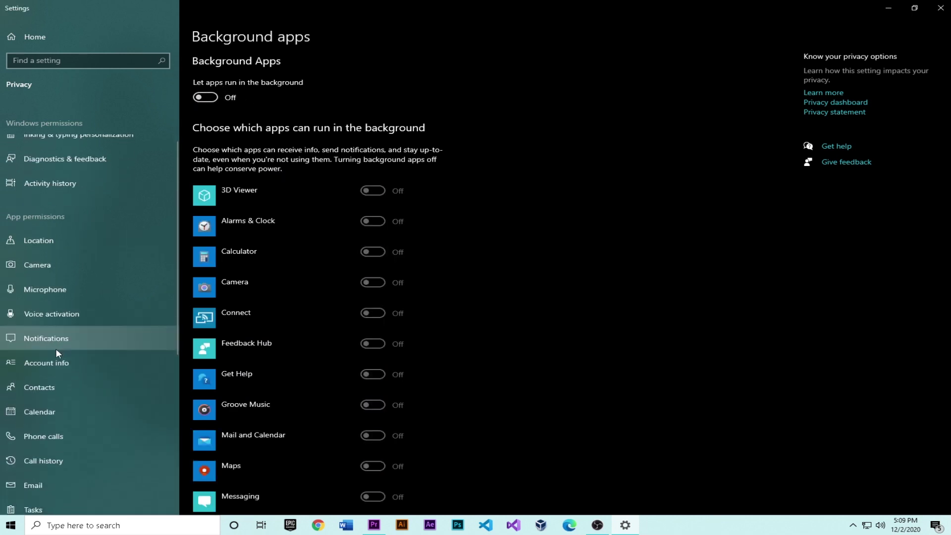
{"action": "left_click", "coordinate": [56, 346]}
{"action": "left_click", "coordinate": [204, 232]}
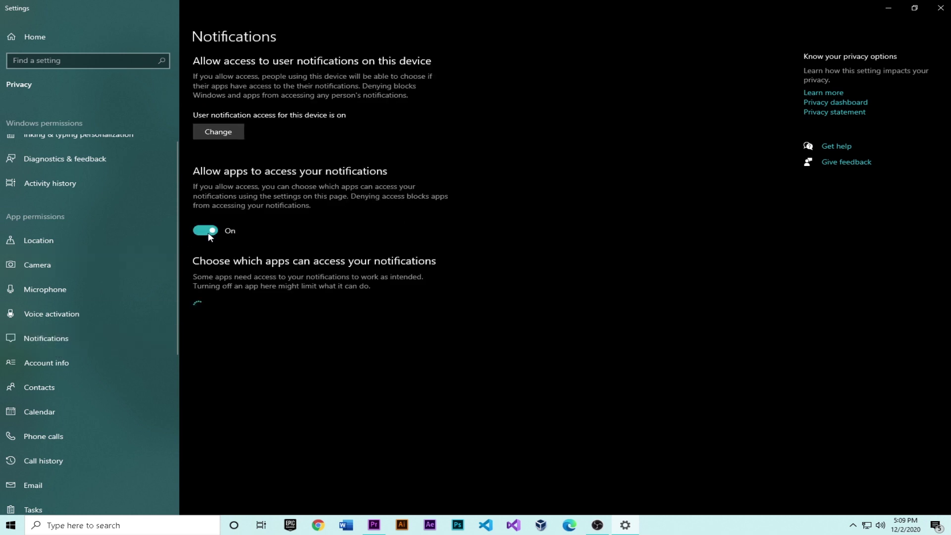
{"action": "left_click", "coordinate": [204, 233]}
{"action": "scroll", "coordinate": [99, 267], "scroll_direction": "down", "scroll_amount": 3}
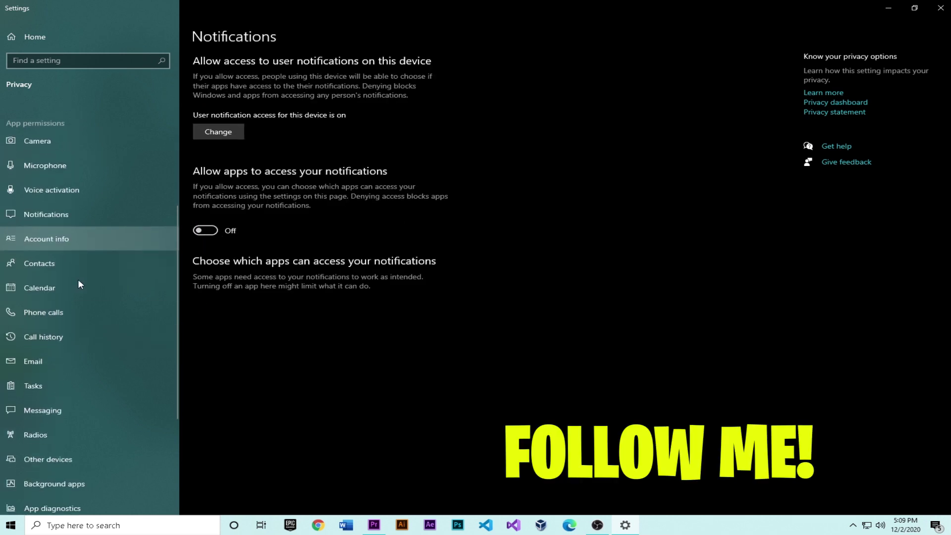
{"action": "scroll", "coordinate": [78, 279], "scroll_direction": "up", "scroll_amount": 4}
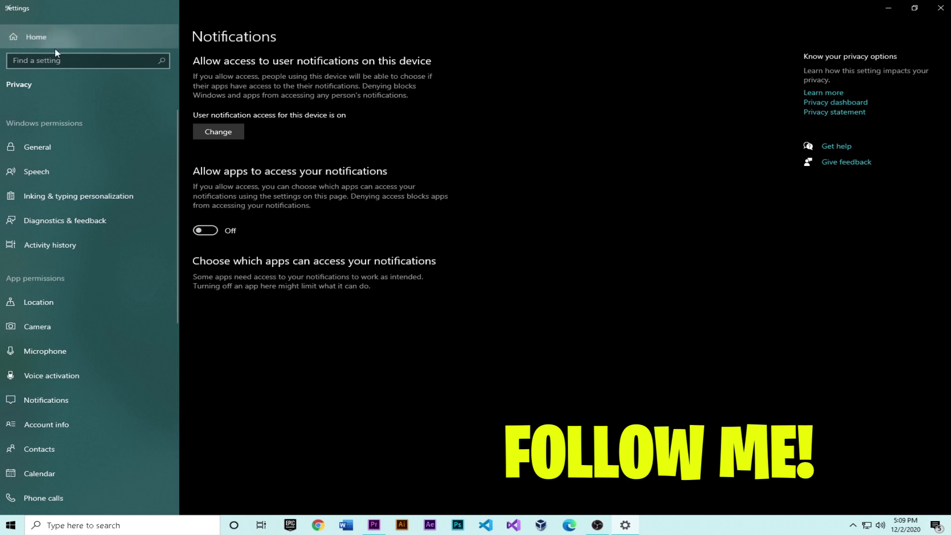
Open the Gaming settings from the Settings home page and set Game bar recording, screenshots and broadcasting to Off
{"action": "left_click", "coordinate": [31, 33]}
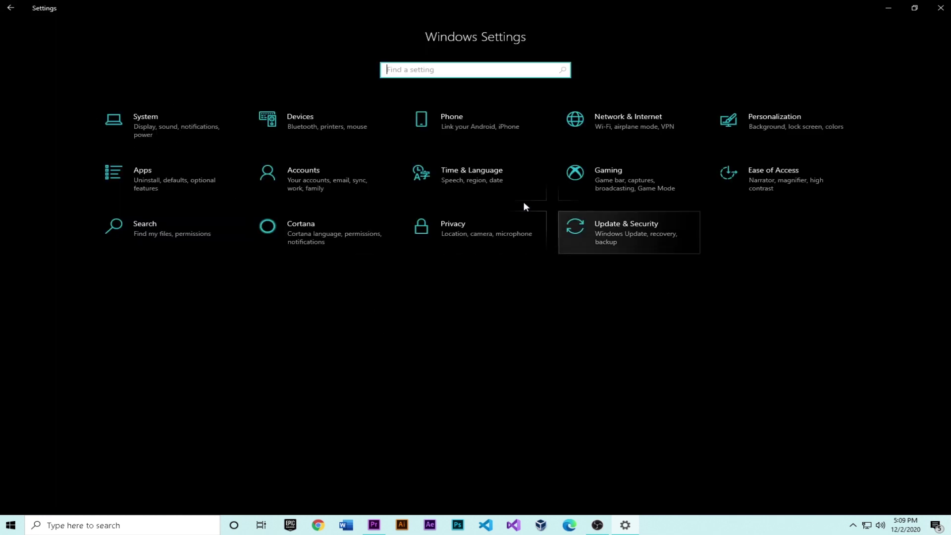
{"action": "left_click", "coordinate": [588, 180]}
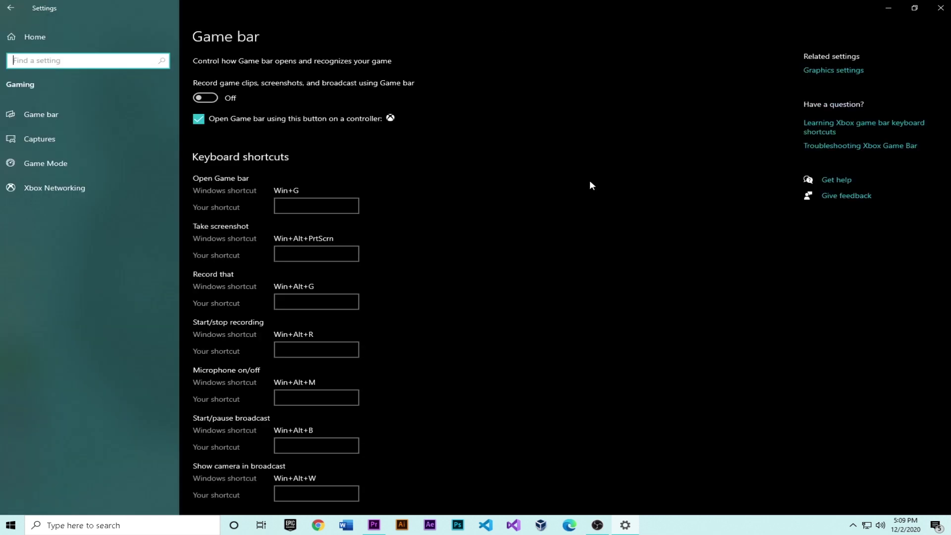
{"action": "left_click", "coordinate": [211, 98]}
{"action": "left_click", "coordinate": [210, 98]}
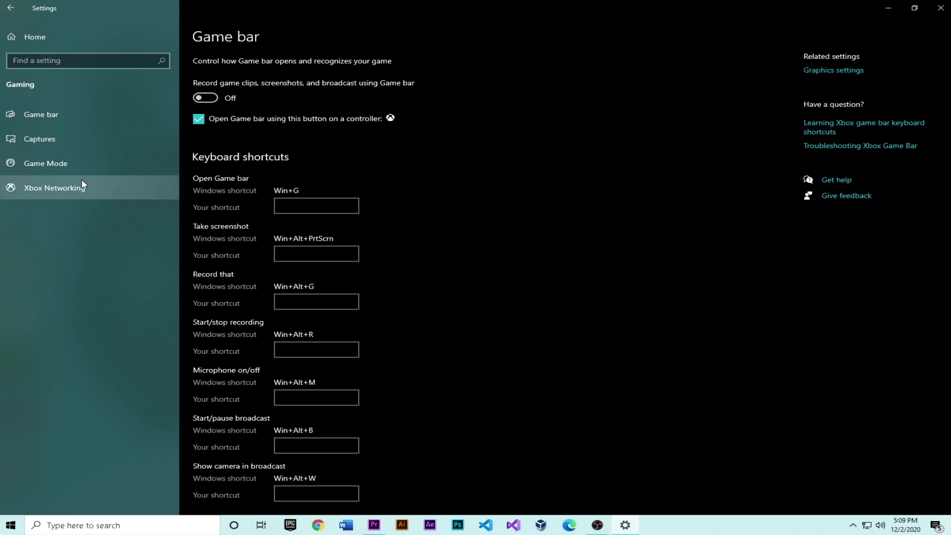
Set Game Mode to Off and open the related Graphics settings
{"action": "left_click", "coordinate": [86, 162]}
{"action": "left_click", "coordinate": [202, 98]}
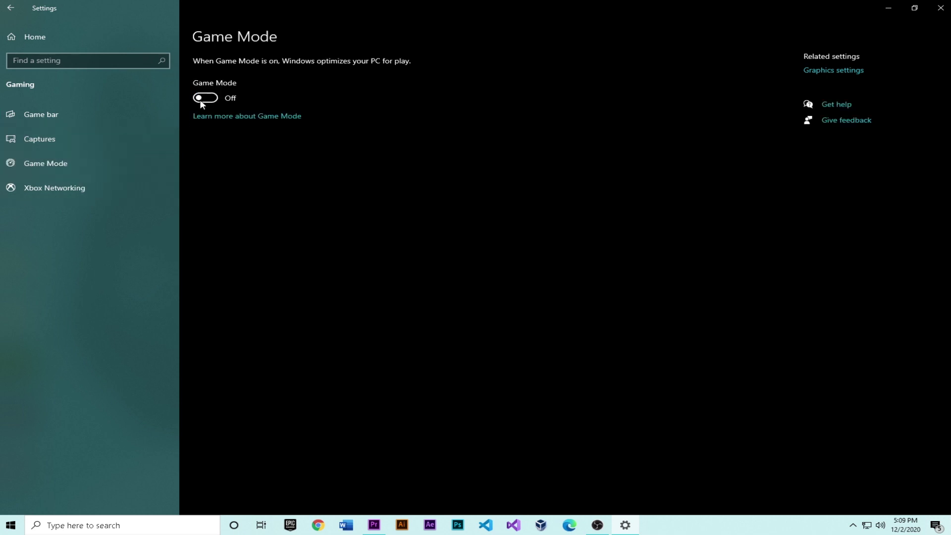
{"action": "left_click", "coordinate": [806, 71]}
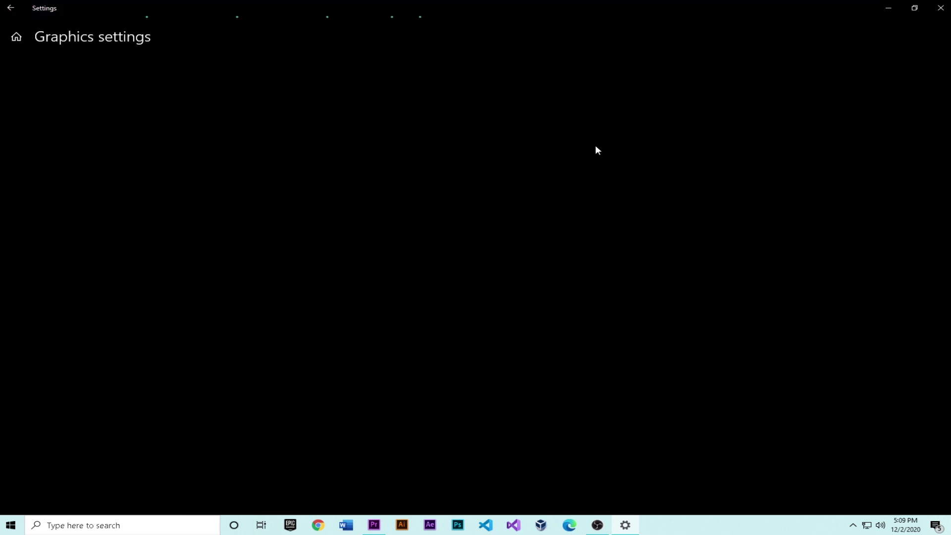
Remove the Blizzard Battle.net App and Blizzard Battle.net App Launcher entries from the graphics performance preferences
{"action": "left_click", "coordinate": [203, 211]}
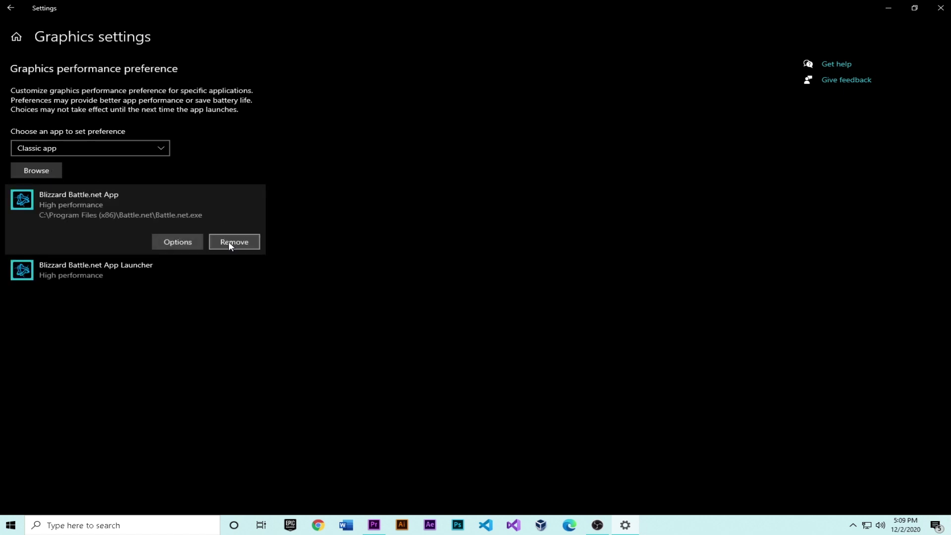
{"action": "left_click", "coordinate": [228, 242]}
{"action": "left_click", "coordinate": [89, 207]}
{"action": "left_click", "coordinate": [248, 244]}
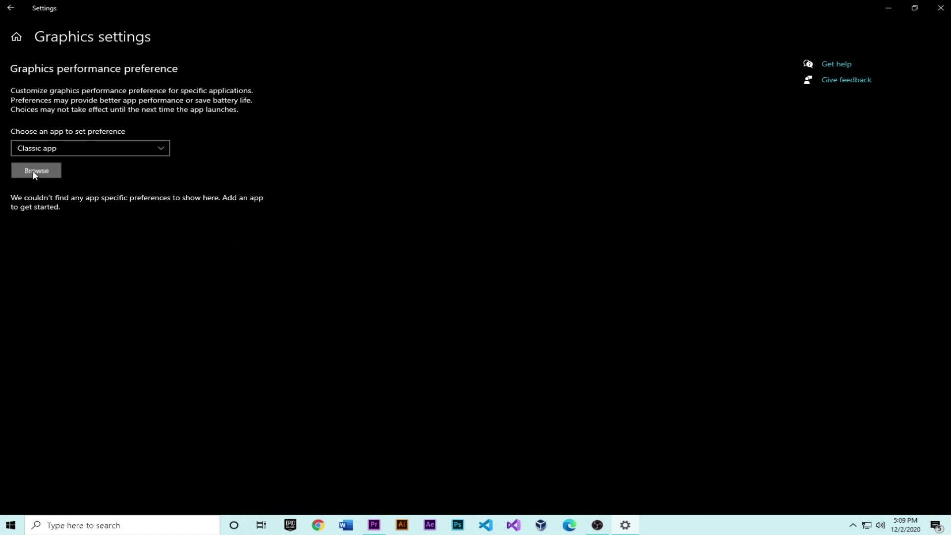
Add FortniteClient-Win64-Shipping from F:\Fortnite\FortniteGame\Binaries\Win64 as a classic app in the graphics performance preferences
{"action": "left_click", "coordinate": [55, 166]}
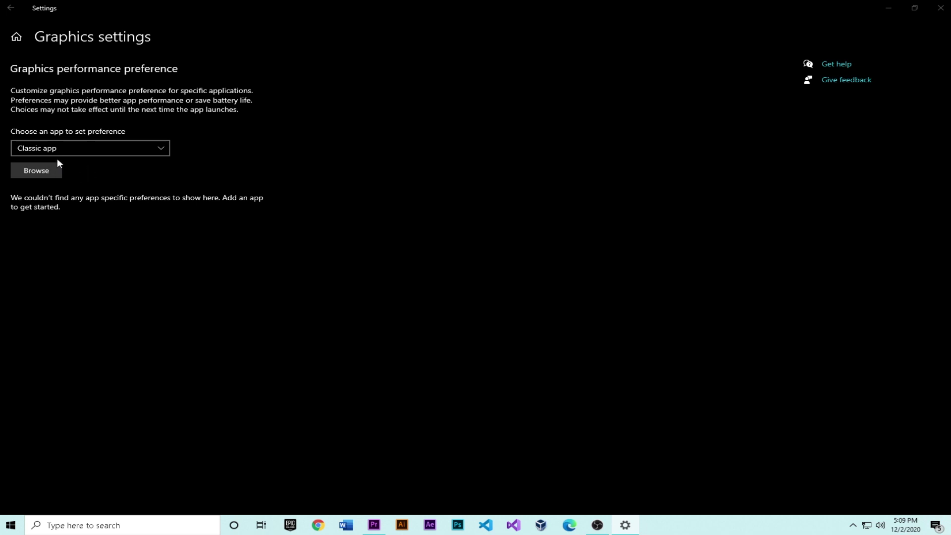
{"action": "scroll", "coordinate": [57, 125], "scroll_direction": "down", "scroll_amount": 5}
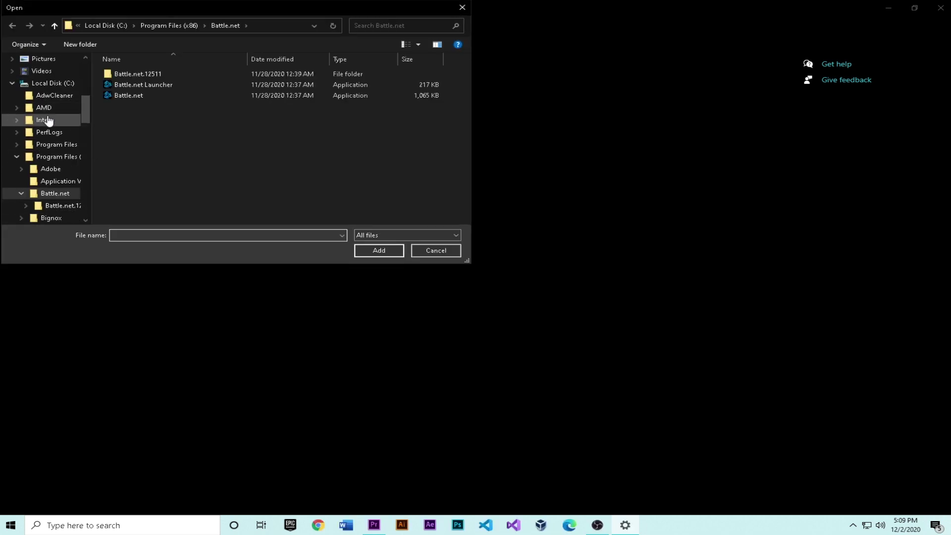
{"action": "left_click_drag", "start_coordinate": [84, 127], "coordinate": [88, 186]}
{"action": "left_click", "coordinate": [53, 157]}
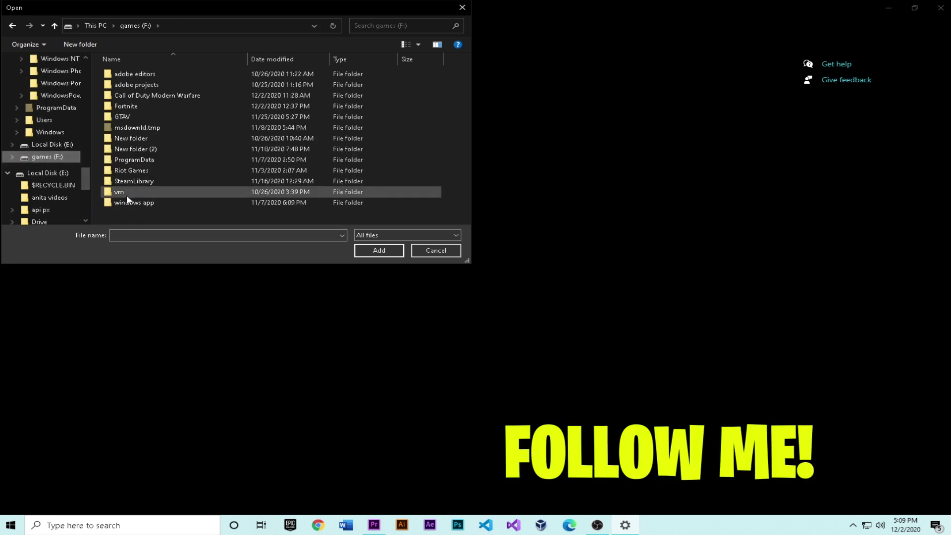
{"action": "double_click", "coordinate": [127, 106]}
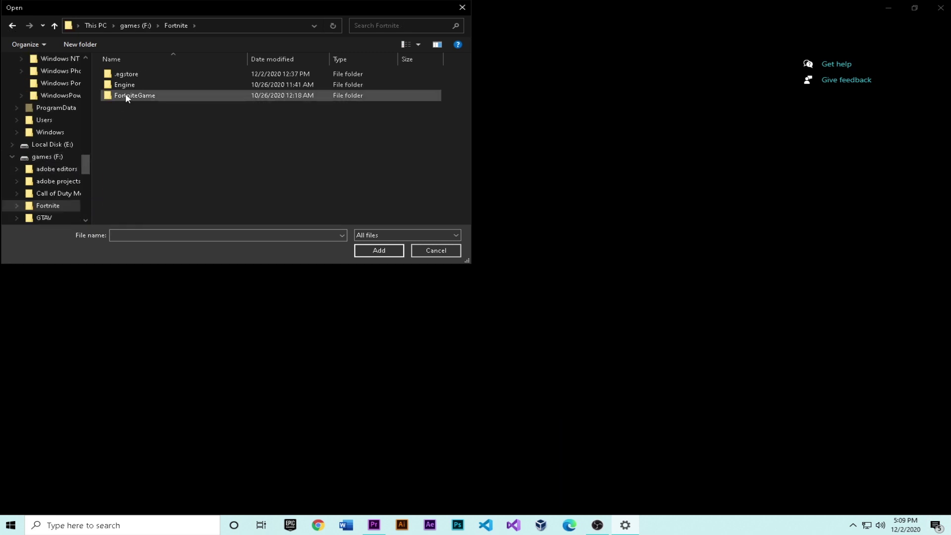
{"action": "double_click", "coordinate": [129, 95]}
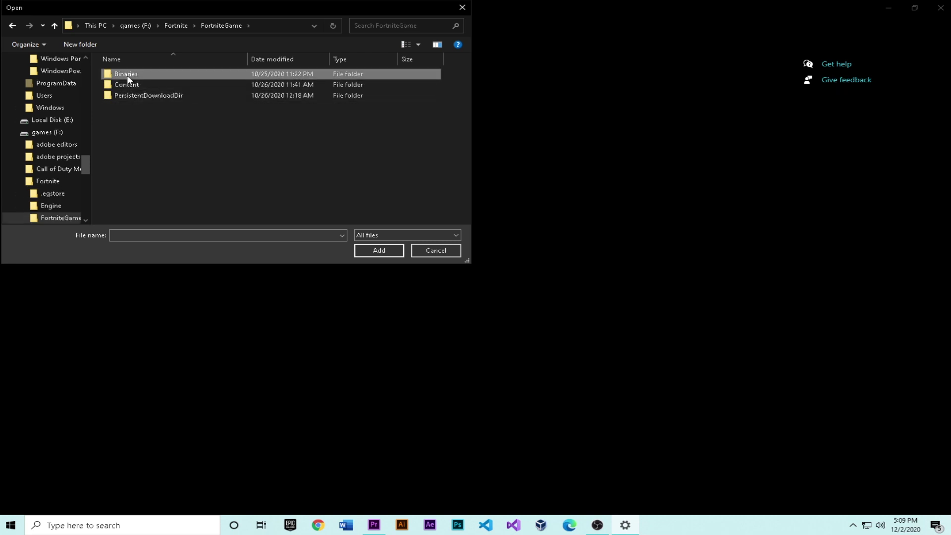
{"action": "double_click", "coordinate": [127, 75]}
{"action": "double_click", "coordinate": [130, 83]}
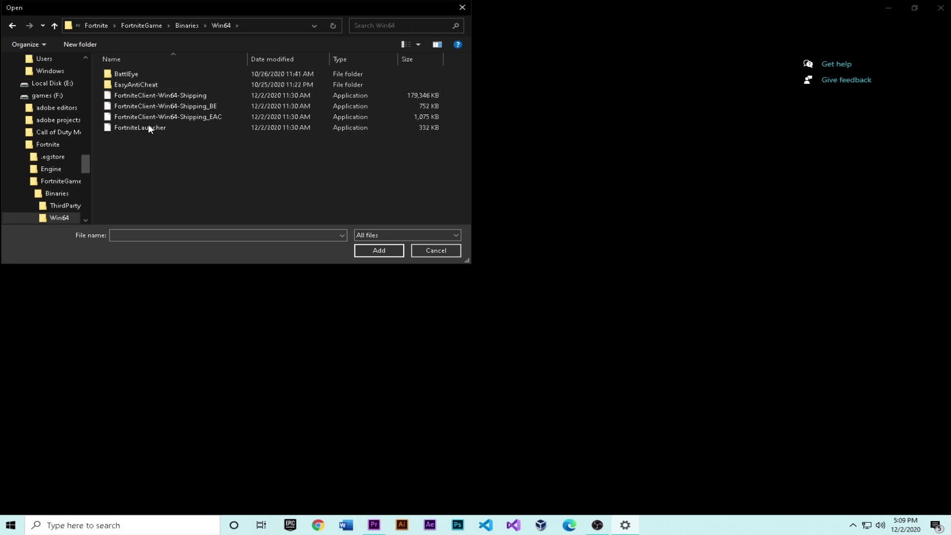
{"action": "left_click", "coordinate": [142, 93]}
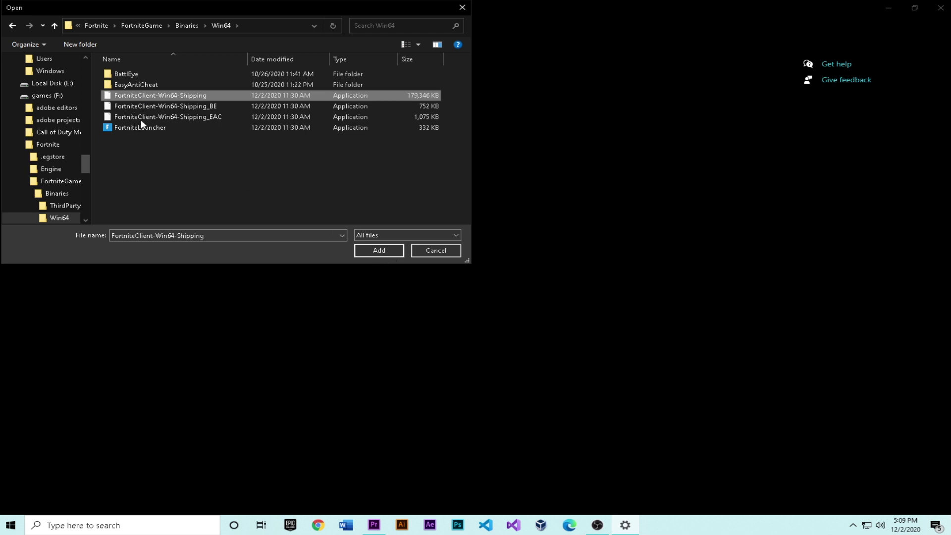
{"action": "key", "text": "Return"}
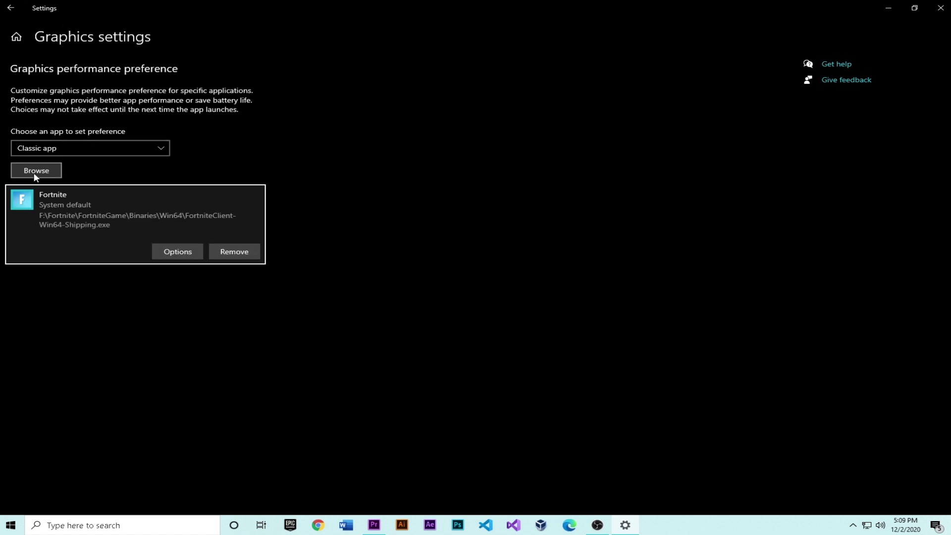
Add FortniteClient-Win64-Shipping_BE, FortniteClient-Win64-Shipping_EAC and FortniteLauncher from the Win64 folder to the graphics preference list
{"action": "left_click", "coordinate": [37, 170]}
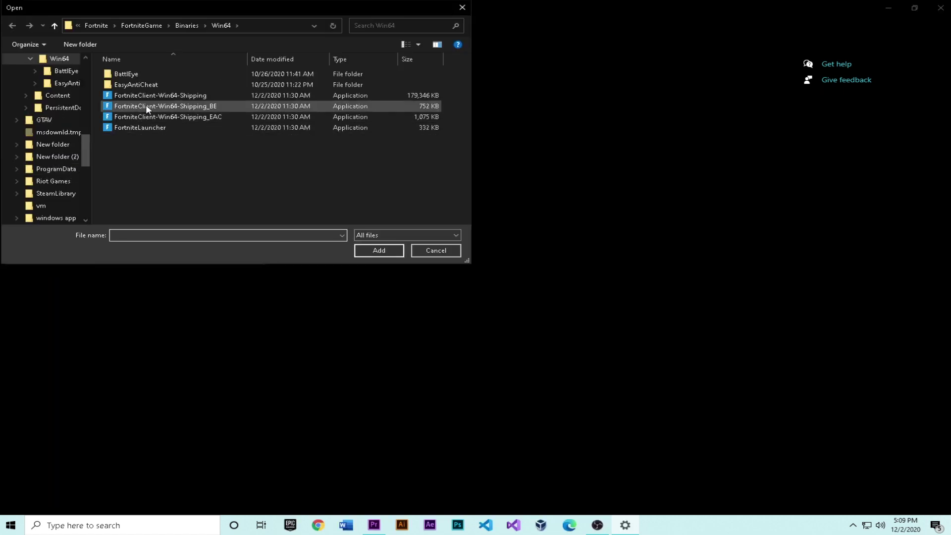
{"action": "double_click", "coordinate": [147, 106]}
{"action": "left_click", "coordinate": [38, 171]}
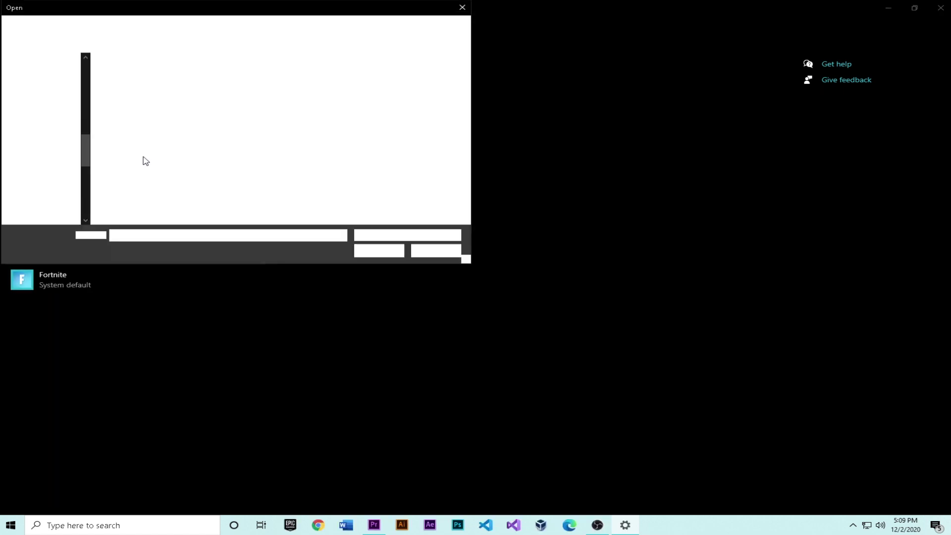
{"action": "double_click", "coordinate": [143, 117]}
{"action": "left_click", "coordinate": [47, 172]}
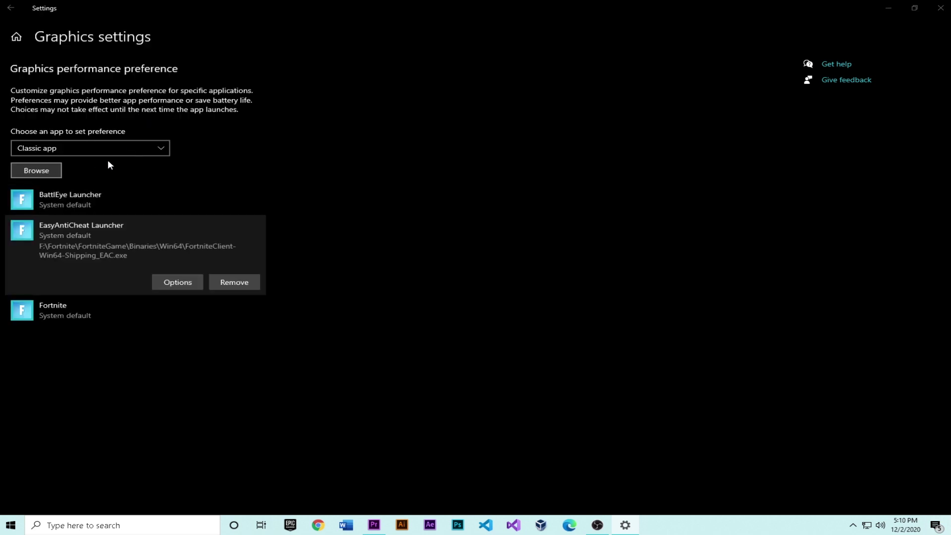
{"action": "double_click", "coordinate": [152, 129]}
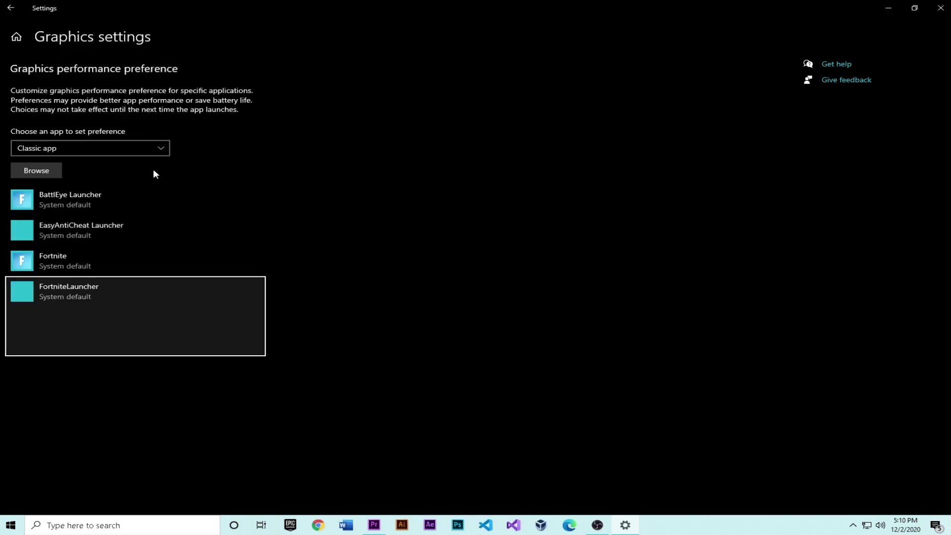
Set the graphics preference of BattlEye Launcher and EasyAntiCheat Launcher to High performance and save each
{"action": "left_click", "coordinate": [92, 213]}
{"action": "left_click", "coordinate": [175, 252]}
{"action": "left_click", "coordinate": [381, 290]}
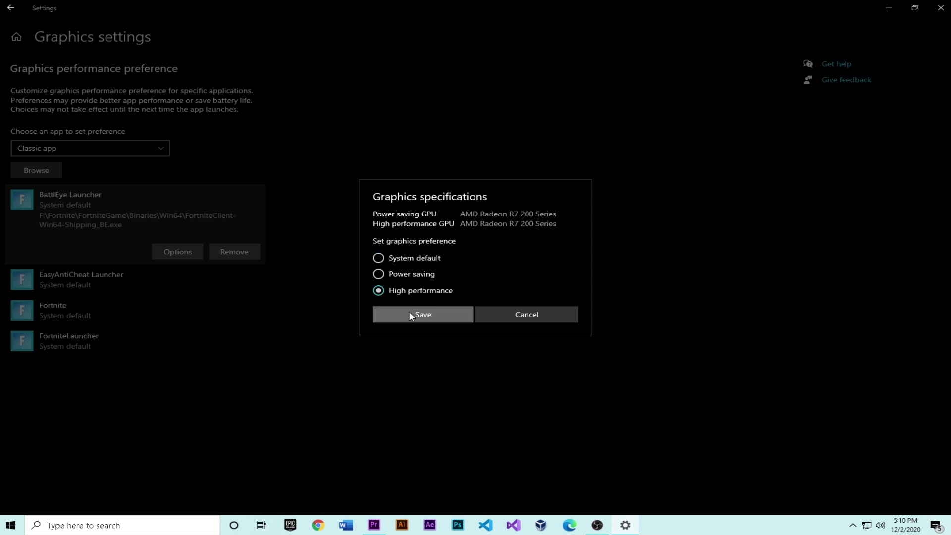
{"action": "left_click", "coordinate": [409, 314]}
{"action": "left_click", "coordinate": [73, 274]}
{"action": "left_click", "coordinate": [178, 284]}
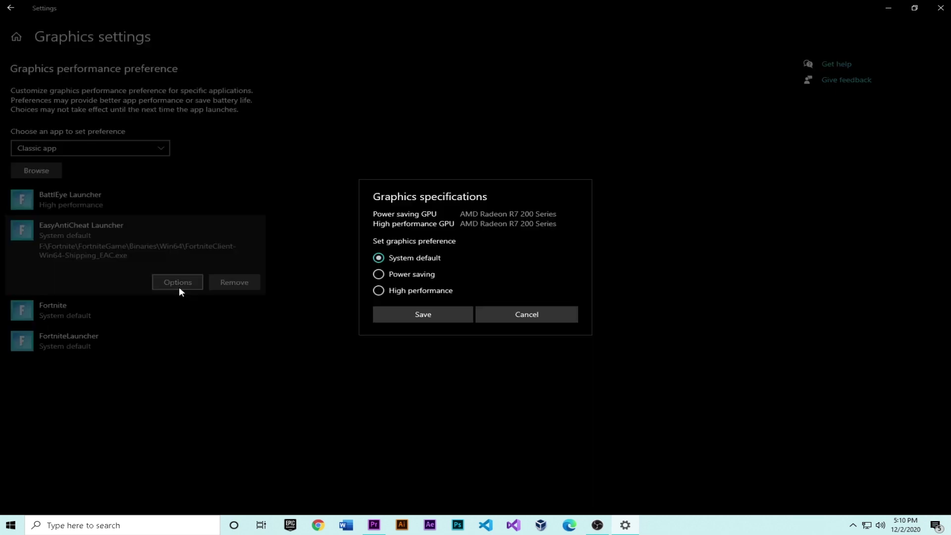
{"action": "left_click", "coordinate": [389, 290]}
{"action": "left_click", "coordinate": [411, 314]}
Set the graphics preference of Fortnite and FortniteLauncher to High performance, save each and close Settings
{"action": "left_click", "coordinate": [71, 314]}
{"action": "left_click", "coordinate": [163, 312]}
{"action": "left_click", "coordinate": [379, 290]}
{"action": "left_click", "coordinate": [403, 312]}
{"action": "left_click", "coordinate": [84, 347]}
{"action": "left_click", "coordinate": [185, 344]}
{"action": "left_click", "coordinate": [395, 290]}
{"action": "left_click", "coordinate": [402, 314]}
{"action": "left_click", "coordinate": [941, 8]}
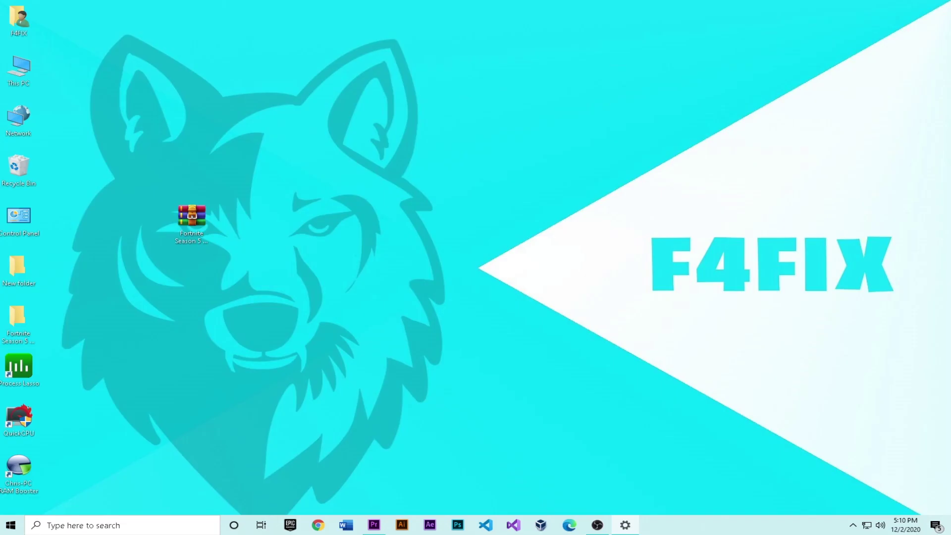
Refresh the desktop, search Windows for "syst" and run System Configuration as administrator
{"action": "right_click", "coordinate": [396, 141]}
{"action": "left_click", "coordinate": [429, 189]}
{"action": "left_click", "coordinate": [157, 526]}
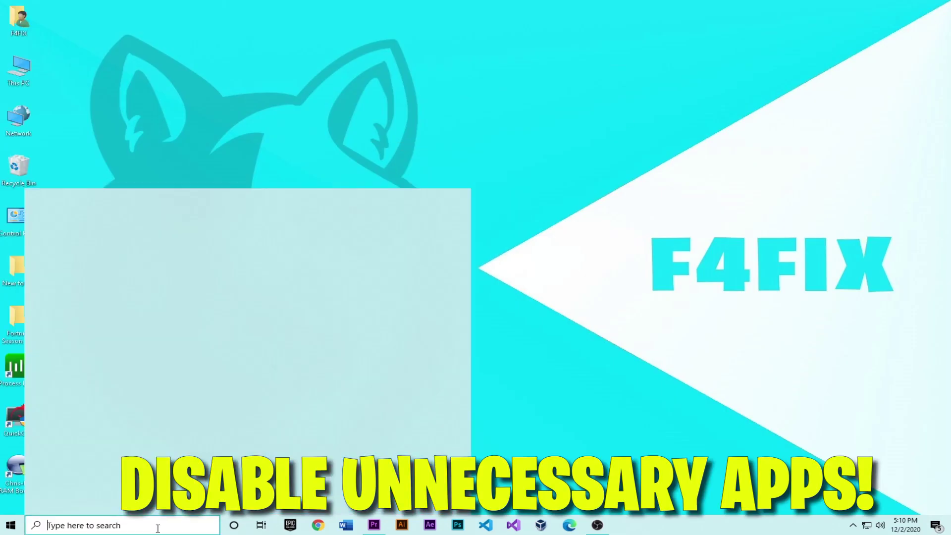
{"action": "type", "text": "syst"}
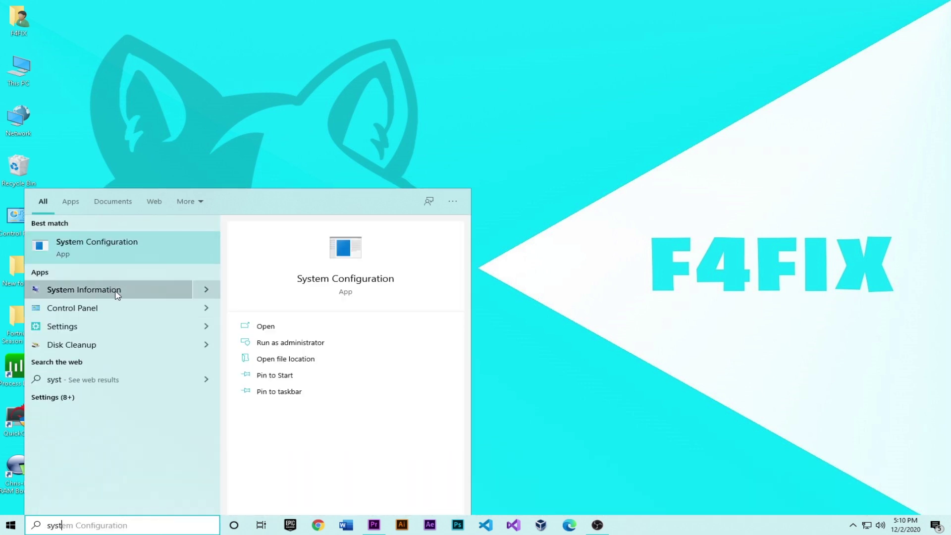
{"action": "left_click", "coordinate": [124, 257]}
{"action": "right_click", "coordinate": [131, 272]}
{"action": "left_click", "coordinate": [156, 311]}
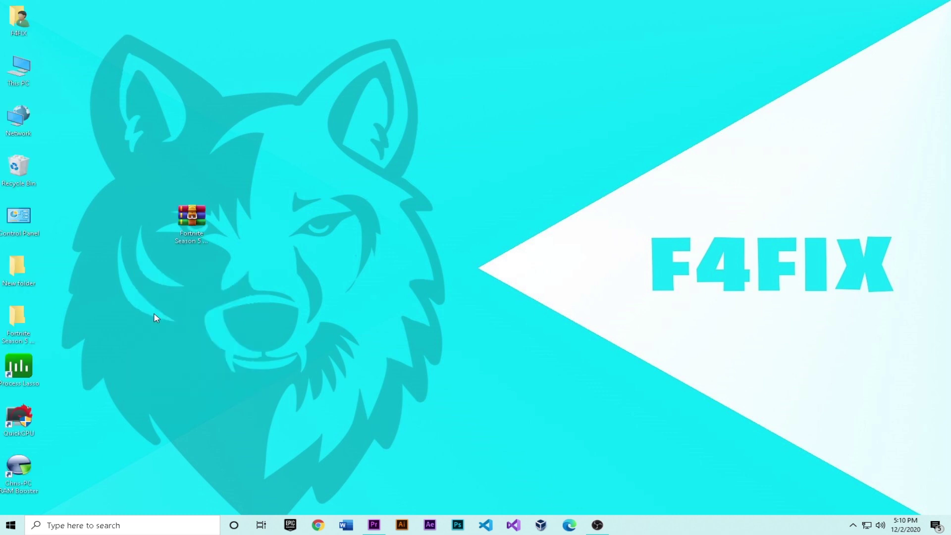
Set the number of processors to 4 in the advanced boot options for Windows 10 and confirm
{"action": "left_click", "coordinate": [355, 183]}
{"action": "left_click", "coordinate": [372, 256]}
{"action": "left_click", "coordinate": [400, 185]}
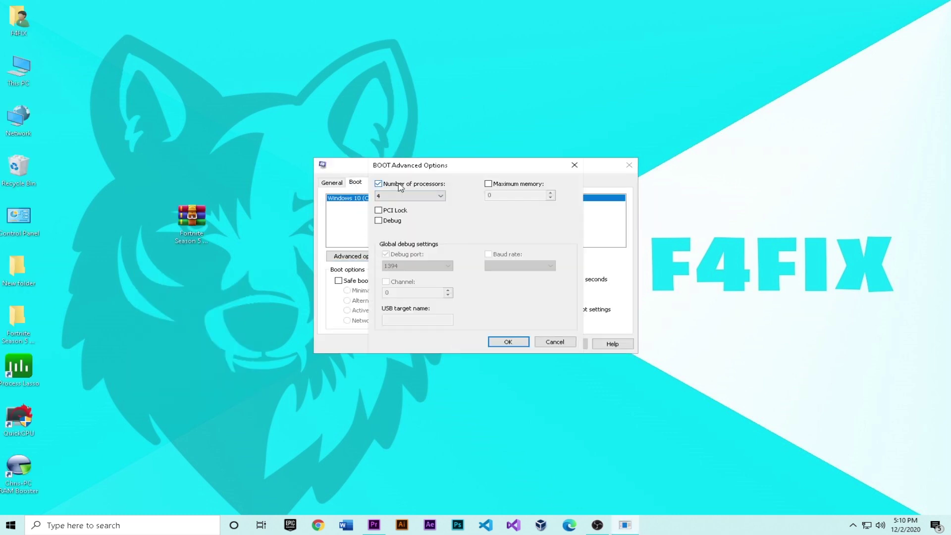
{"action": "left_click", "coordinate": [421, 196]}
{"action": "left_click", "coordinate": [396, 224]}
{"action": "left_click", "coordinate": [519, 346]}
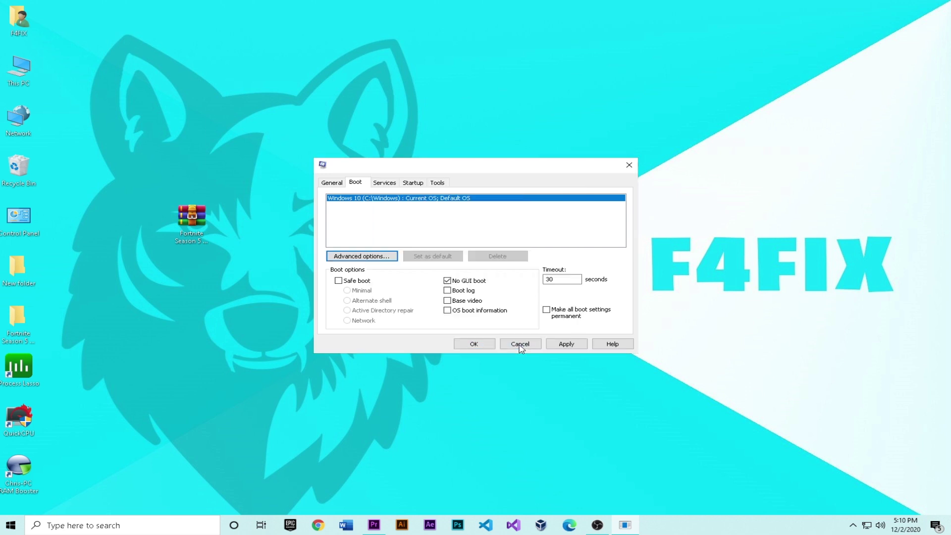
Hide all Microsoft services in the services list, review the remaining ones, and apply and confirm the system configuration
{"action": "left_click", "coordinate": [412, 183]}
{"action": "left_click", "coordinate": [377, 182]}
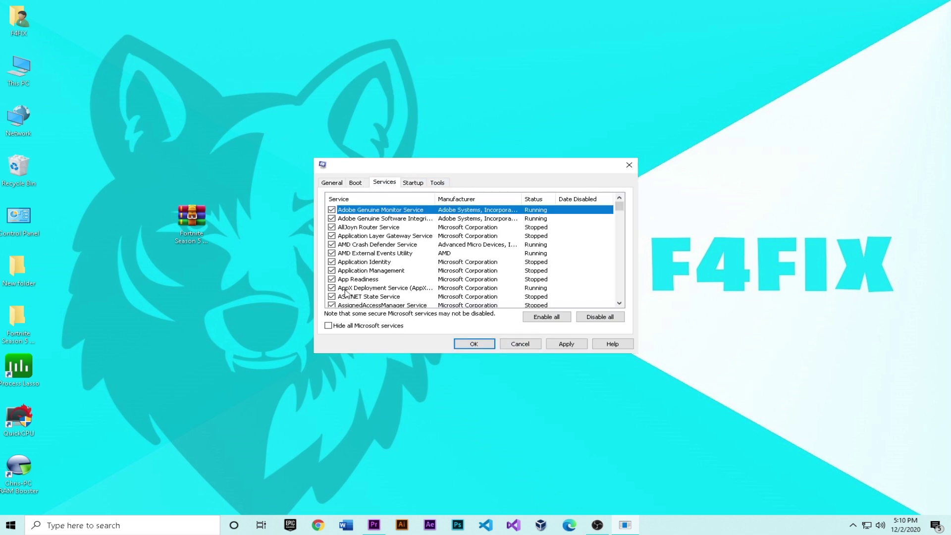
{"action": "left_click", "coordinate": [340, 327]}
{"action": "scroll", "coordinate": [383, 272], "scroll_direction": "down", "scroll_amount": 3}
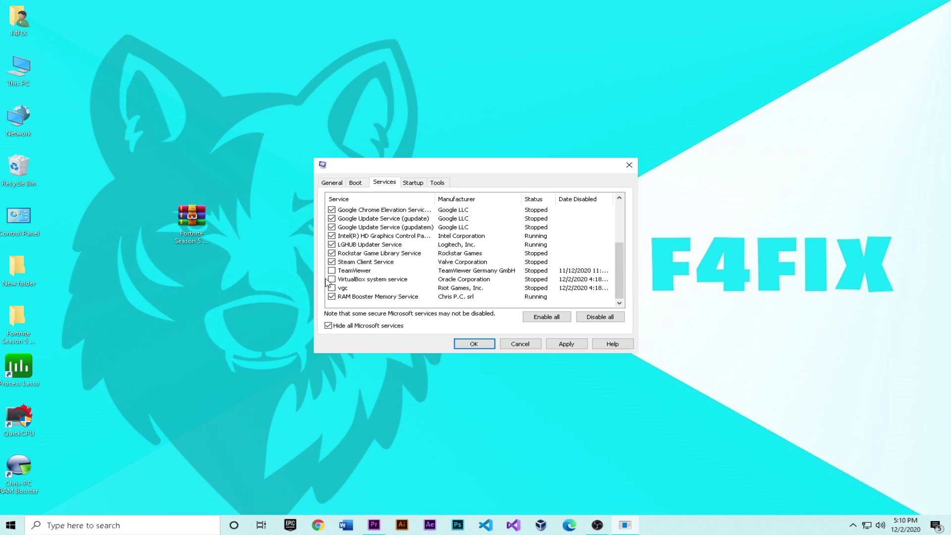
{"action": "left_click", "coordinate": [566, 344]}
{"action": "left_click", "coordinate": [474, 344]}
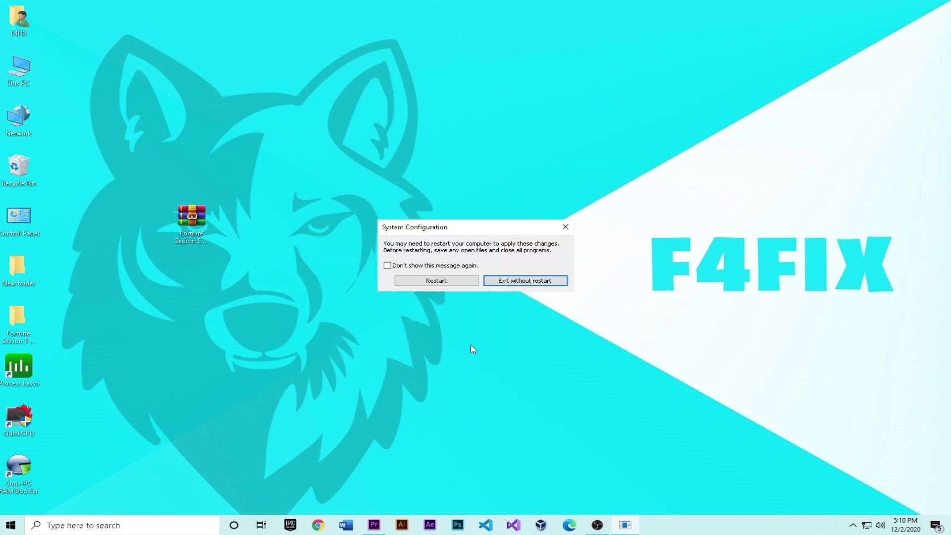